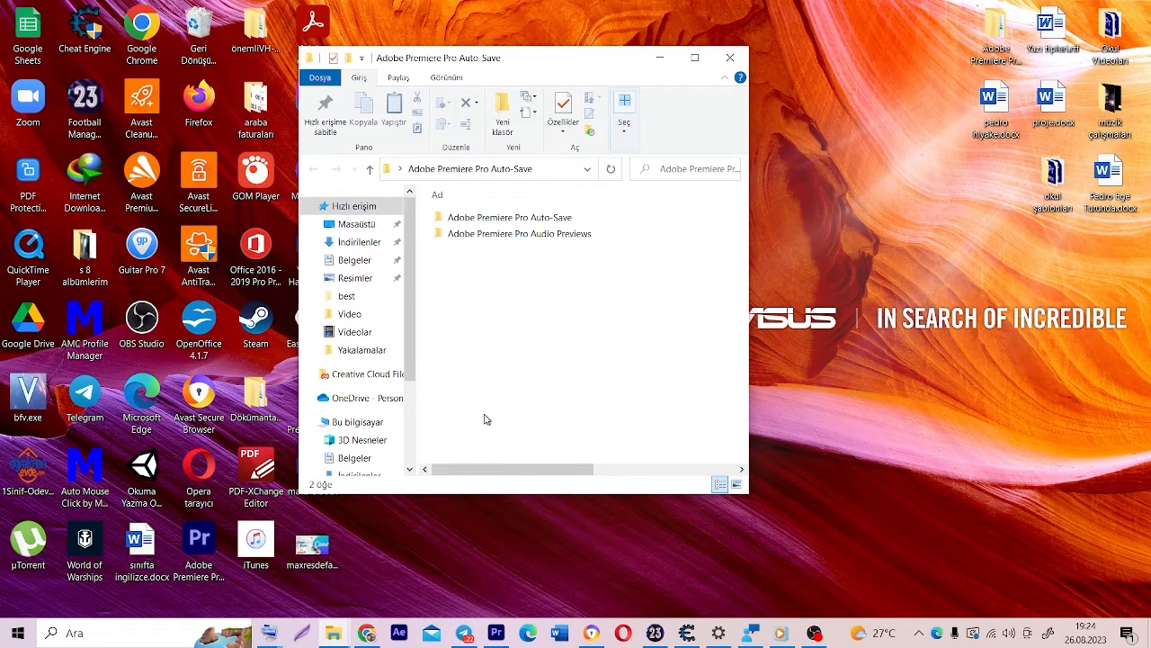
- Open Untitled.prproj from the inner Adobe Premiere Pro Auto-Save folder, view the project in Premiere Pro, and minimize it
double_click(512, 220)
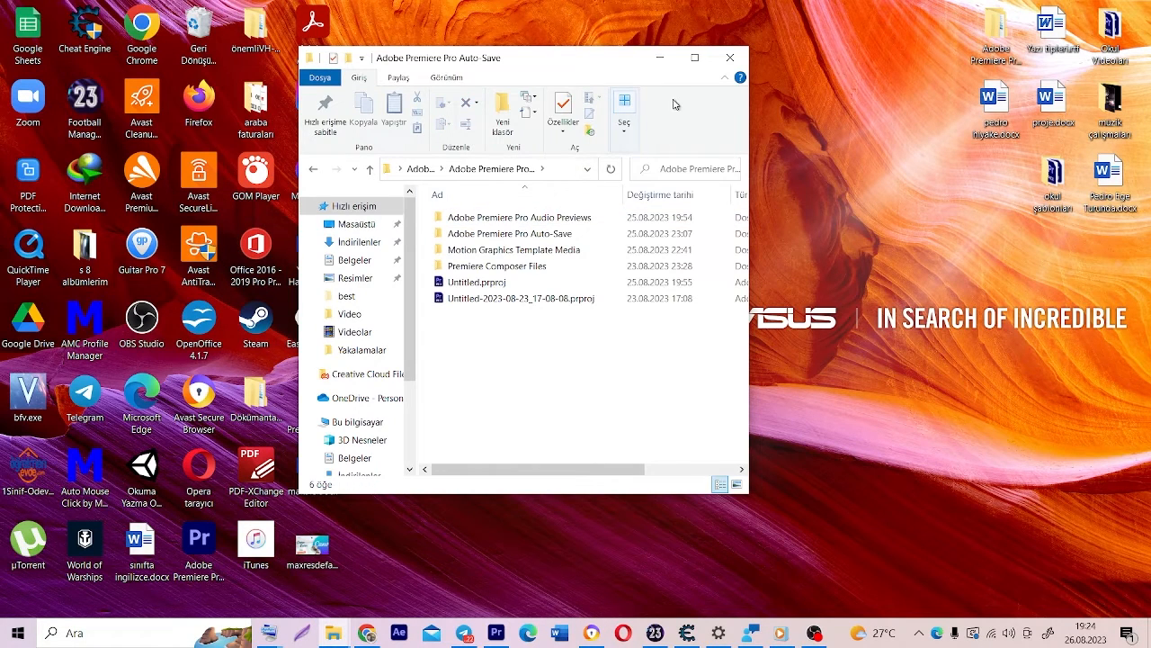
click(695, 56)
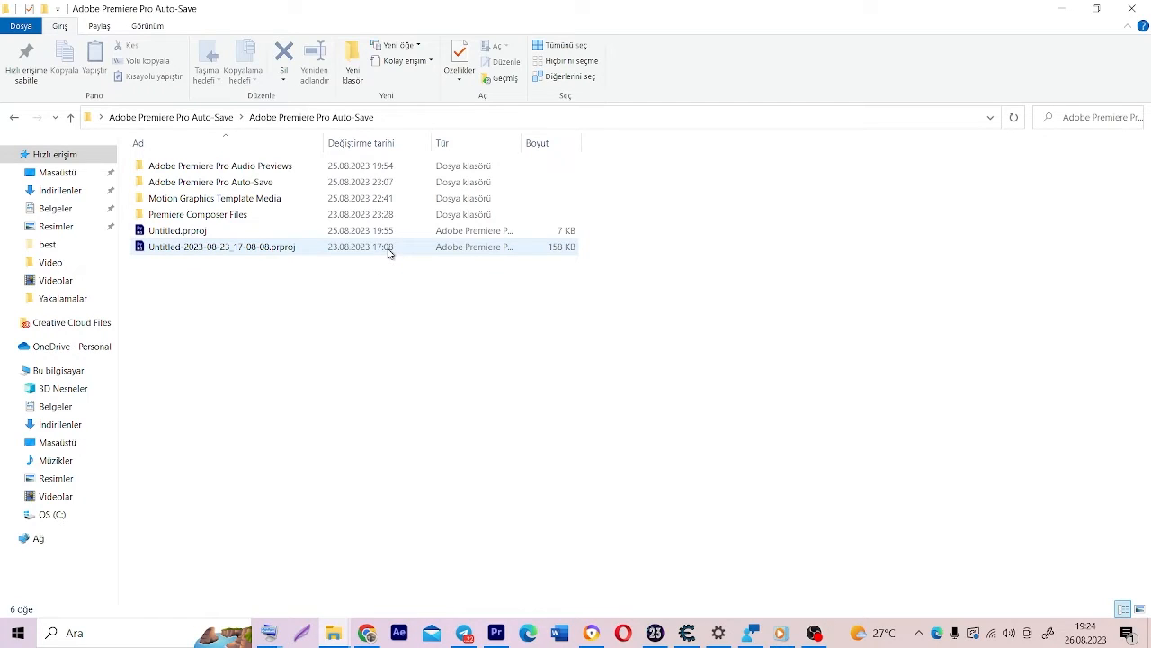
click(251, 230)
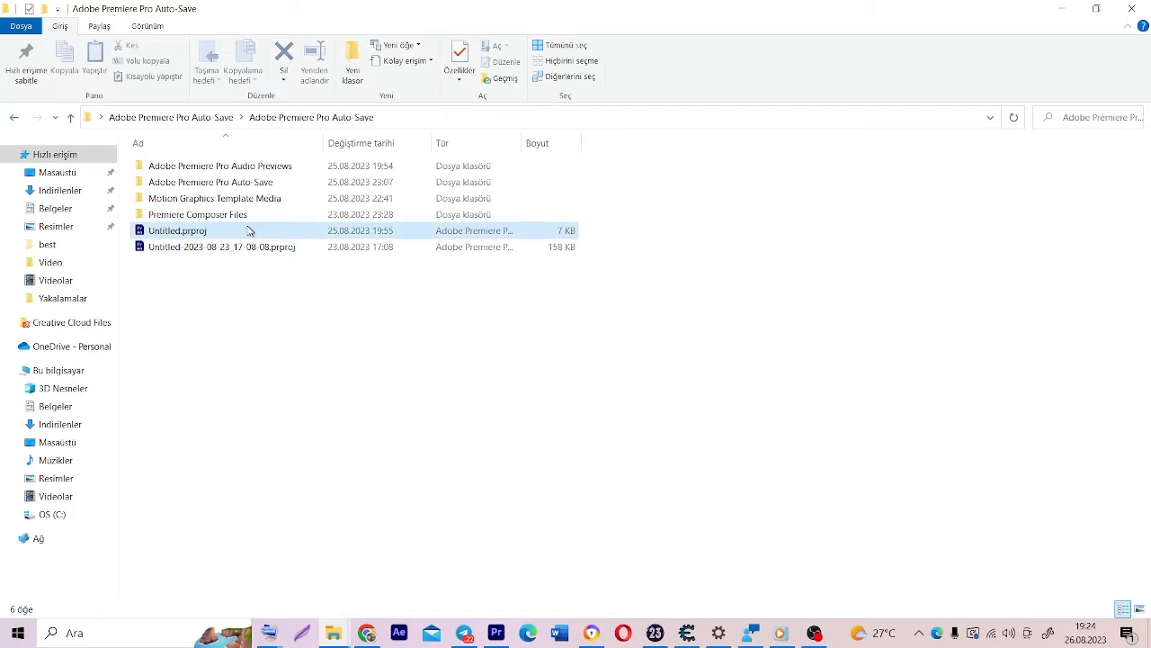
double_click(247, 230)
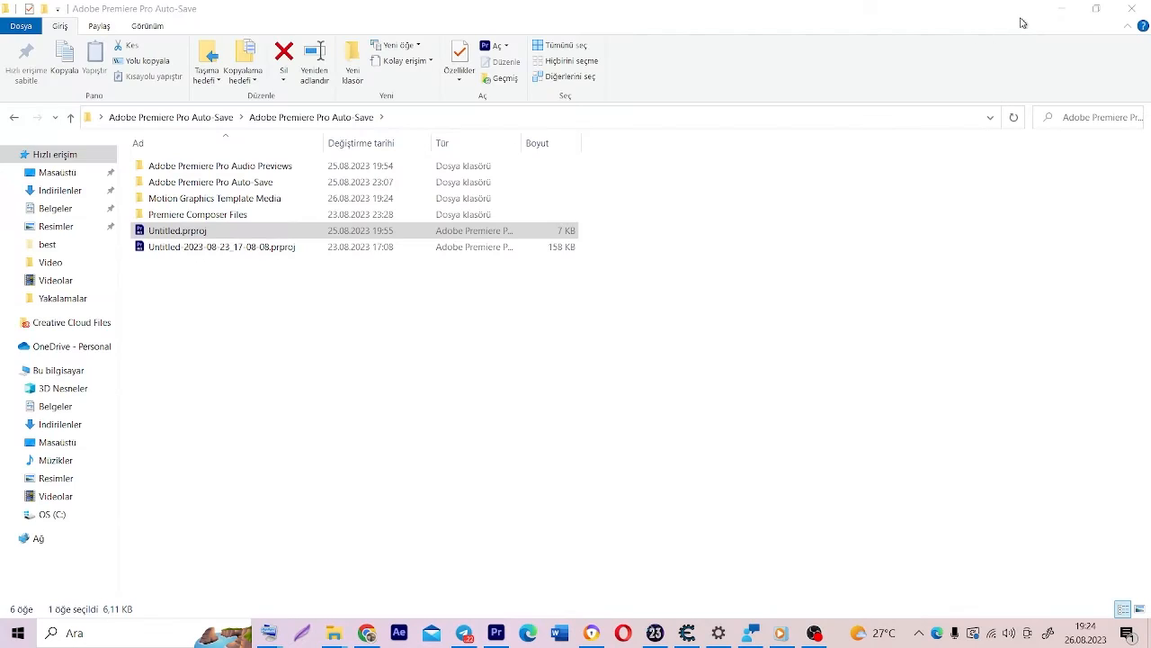
click(1061, 8)
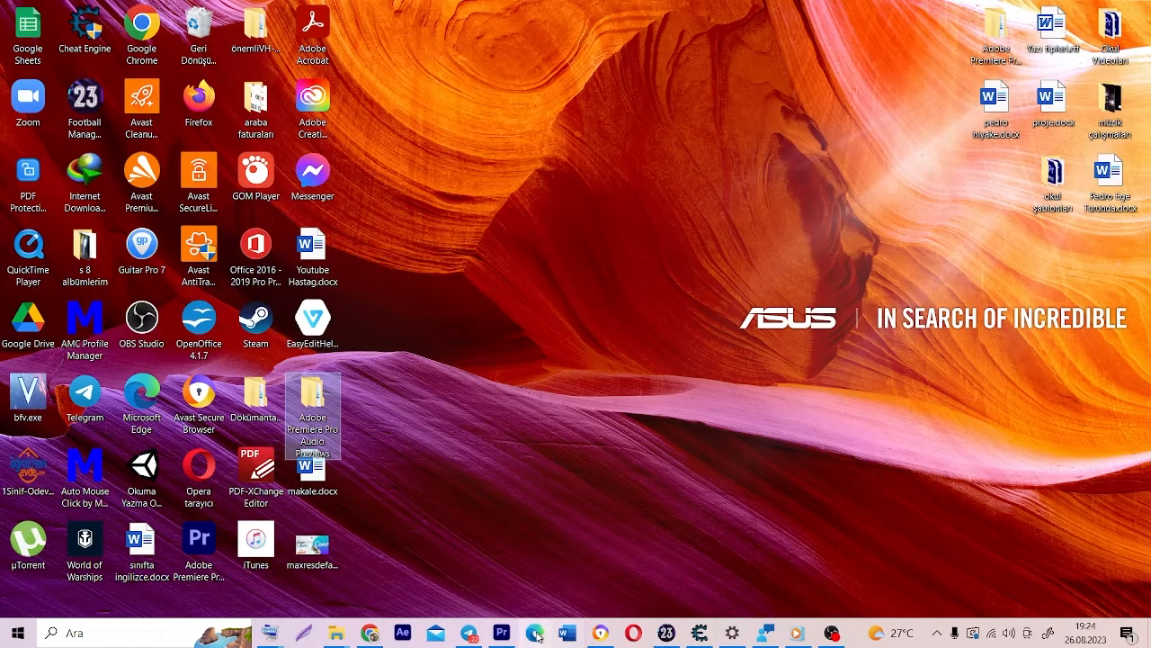
click(502, 633)
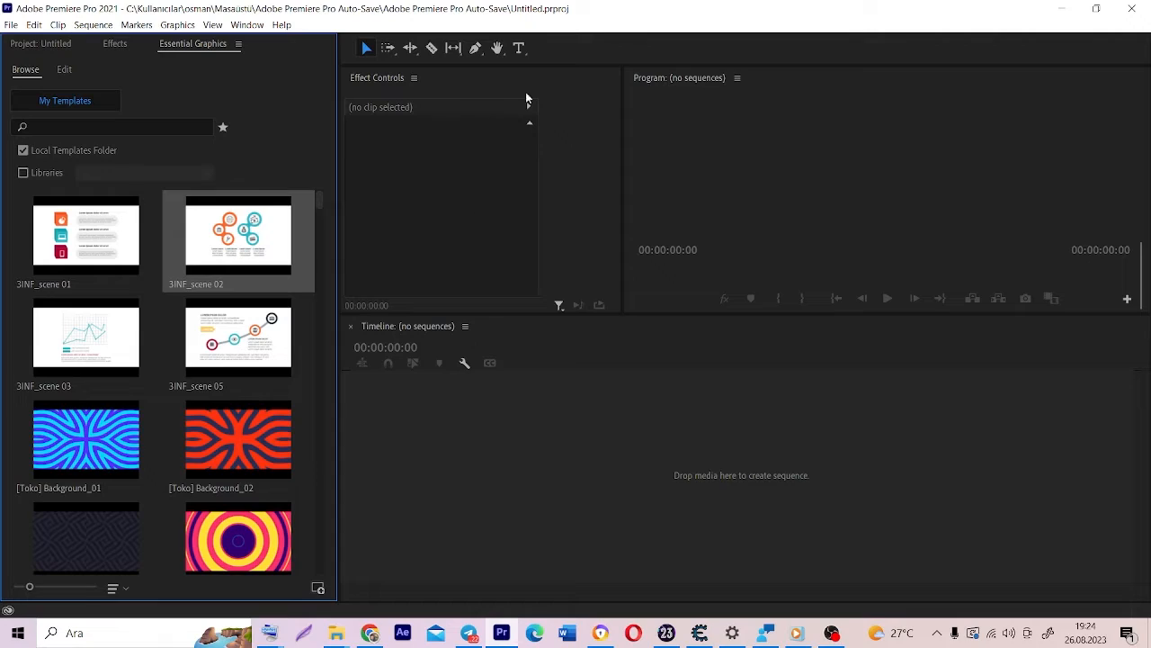
click(1061, 9)
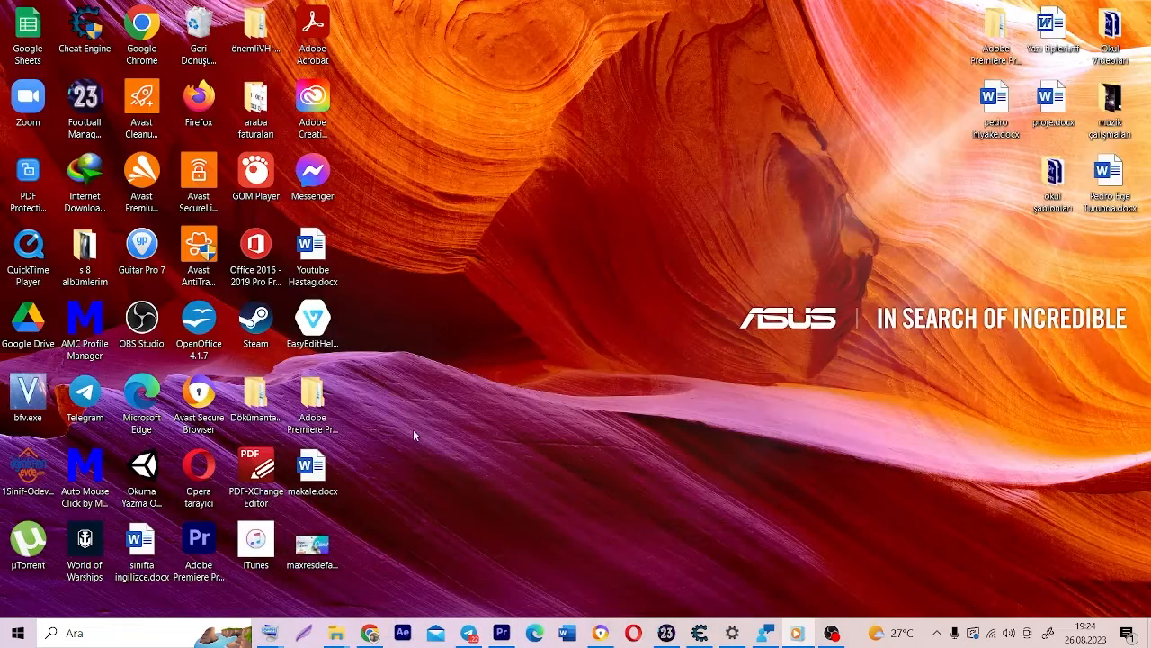
- Inspect the Untitled.PRV folder inside the desktop's Adobe Premiere Pro Audio Previews folder and close the window
double_click(312, 396)
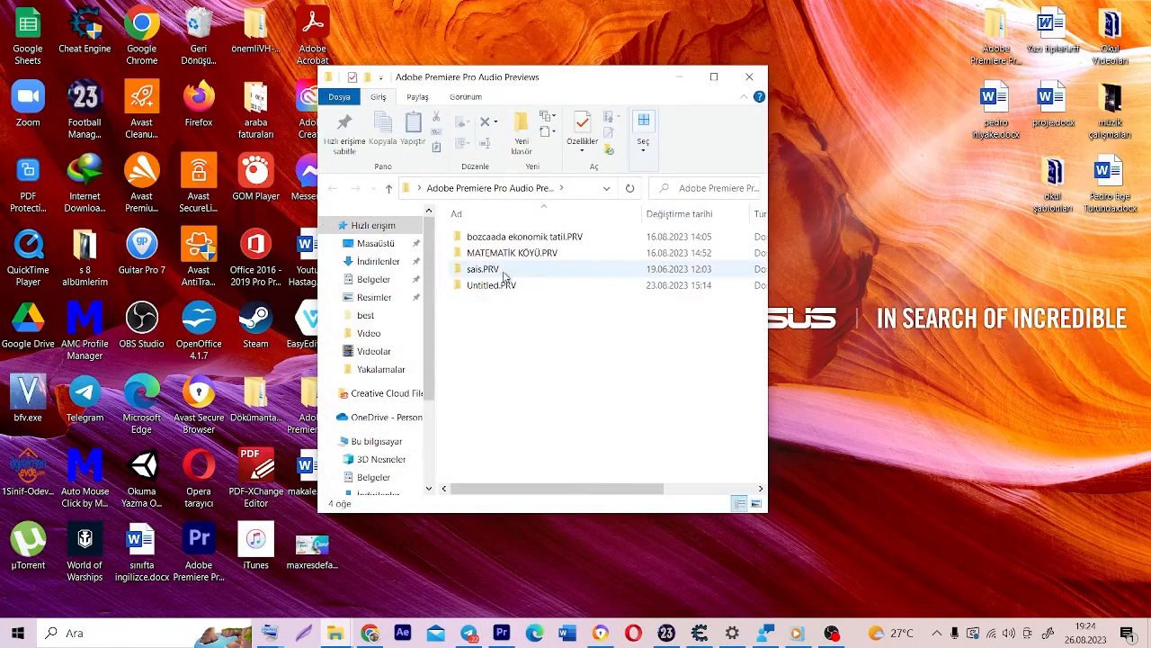
click(743, 79)
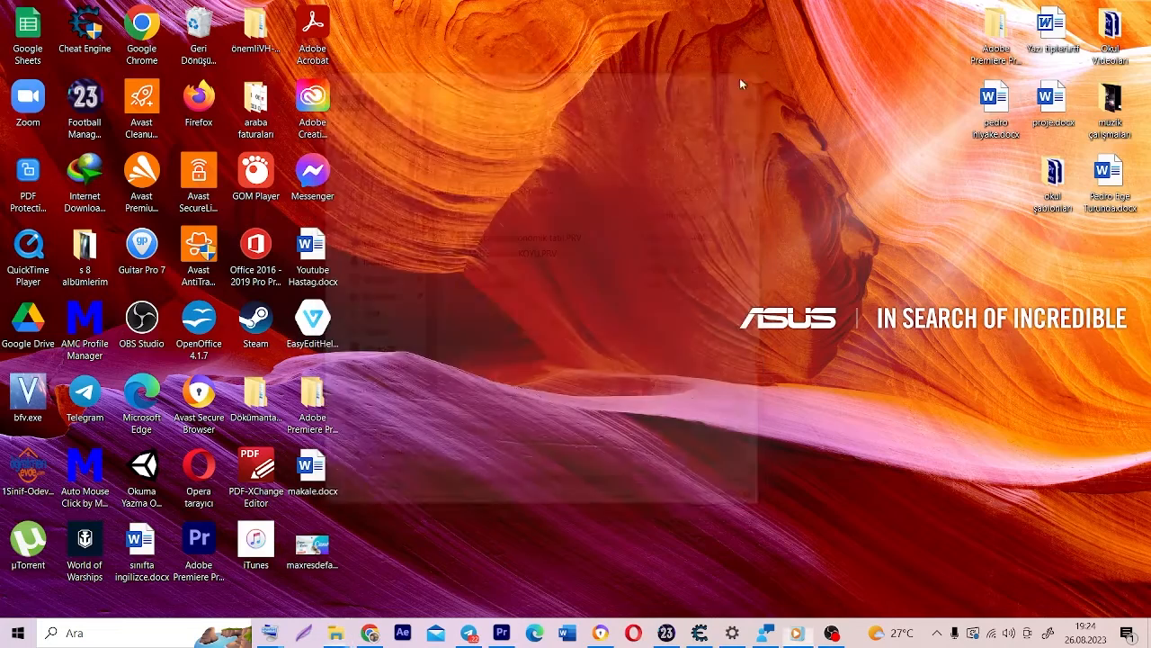
double_click(314, 396)
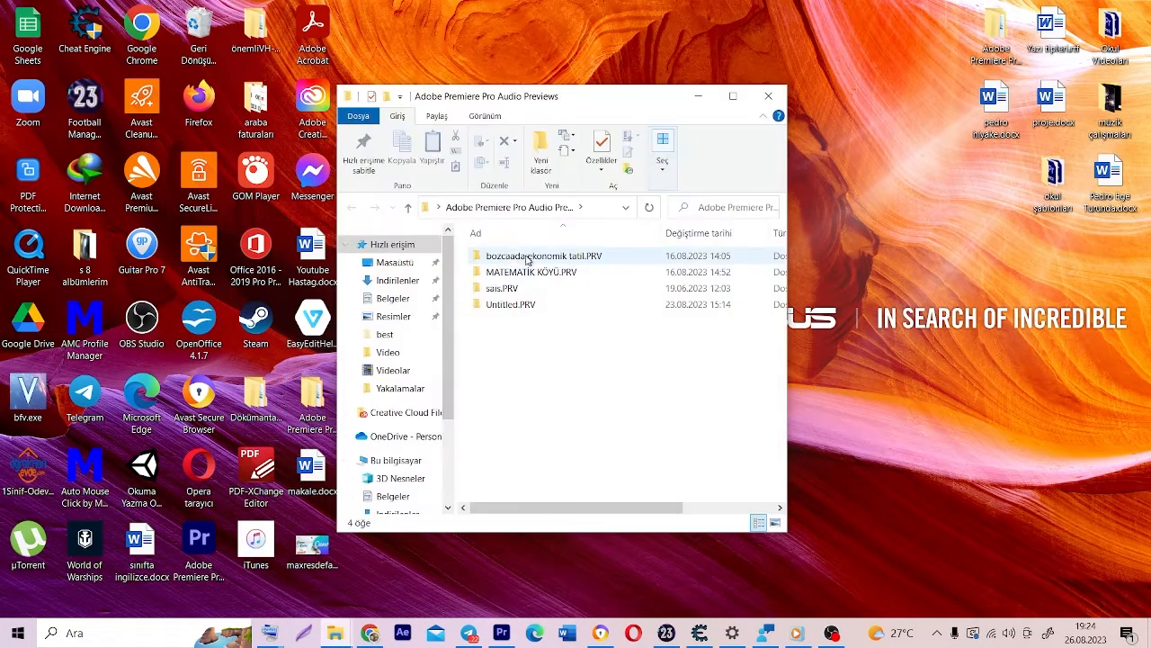
double_click(509, 304)
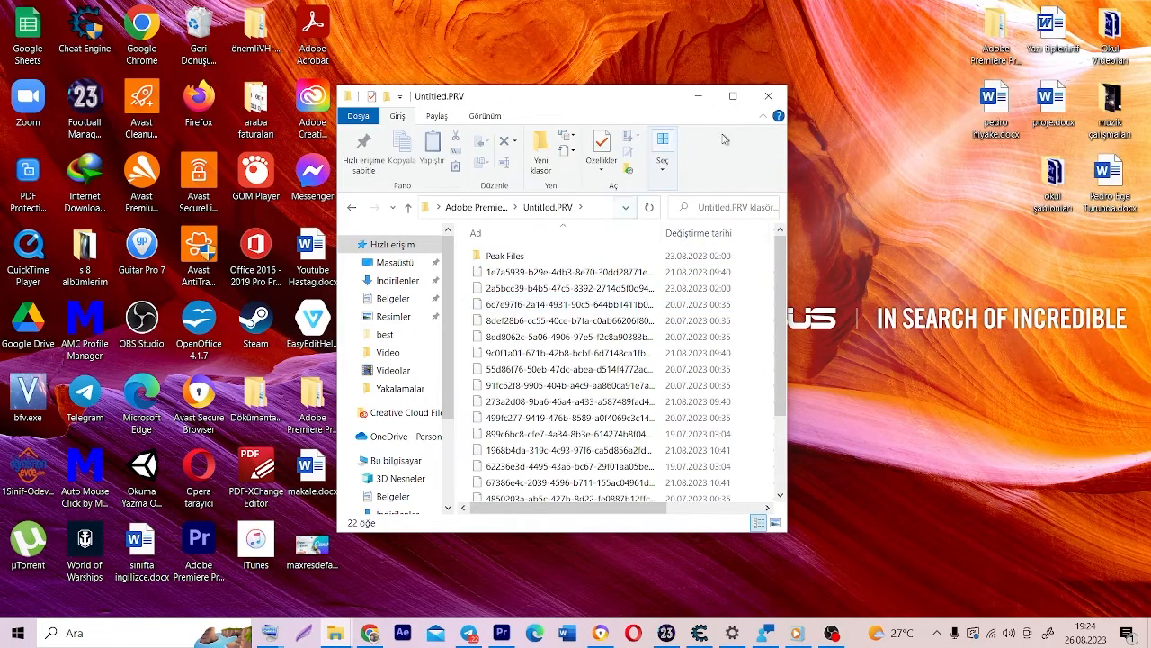
click(767, 97)
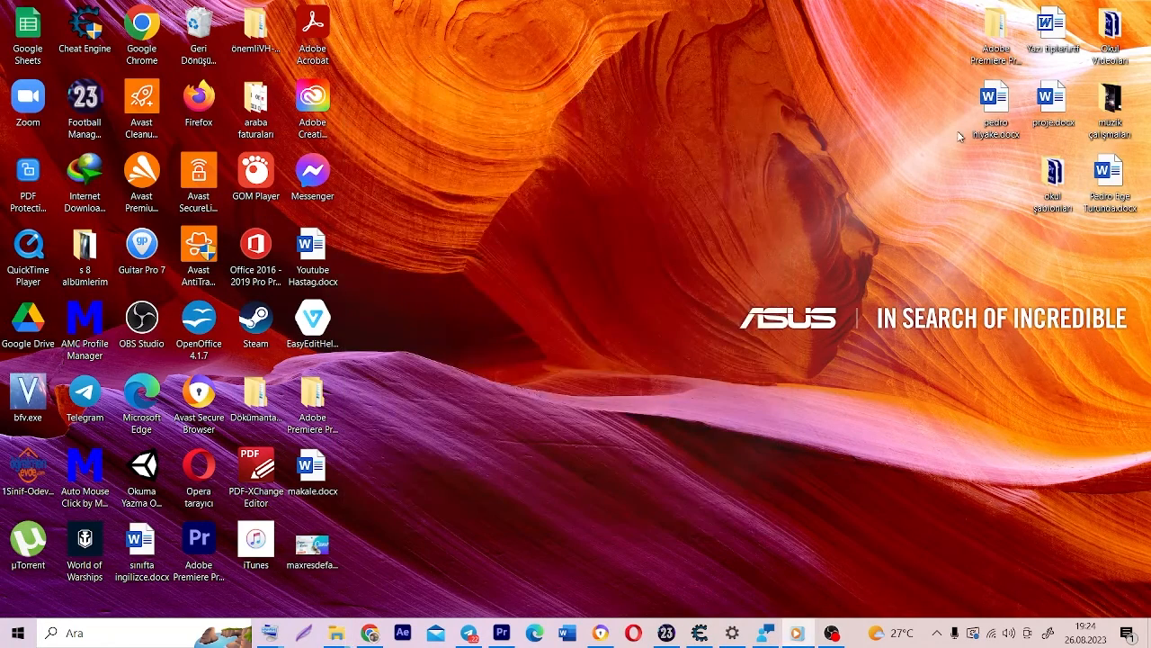
- Open Untitled-2023-08-23_17-08-08.prproj from the inner Auto-Save folder, leaving all of its missing media offline
double_click(994, 29)
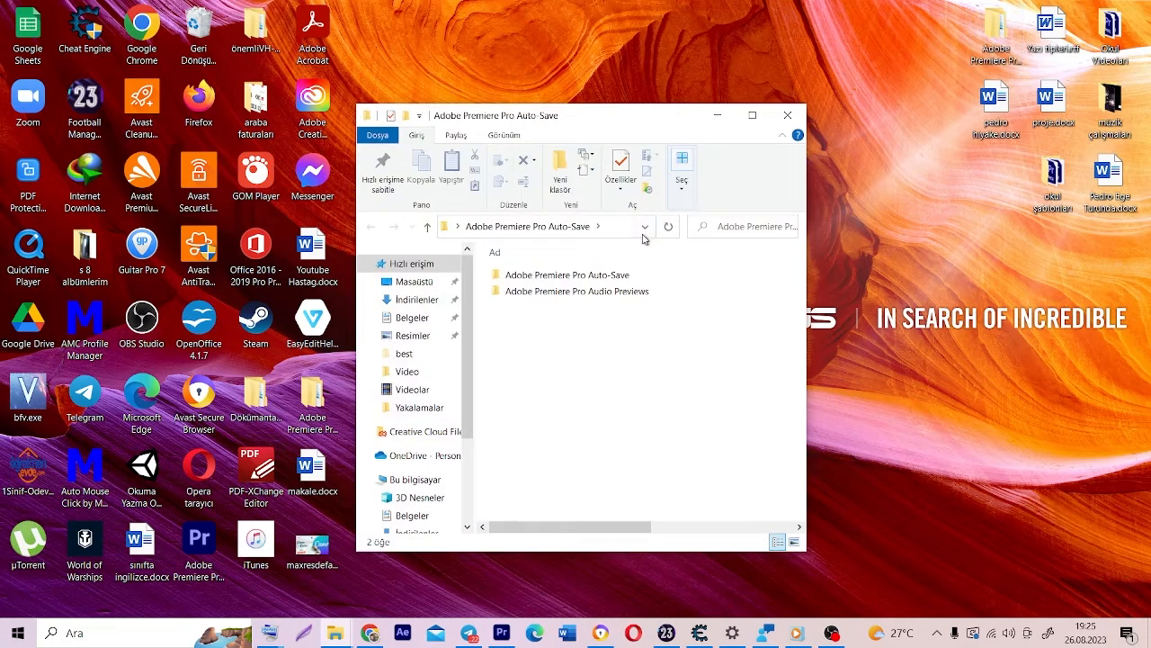
drag(651, 117, 827, 88)
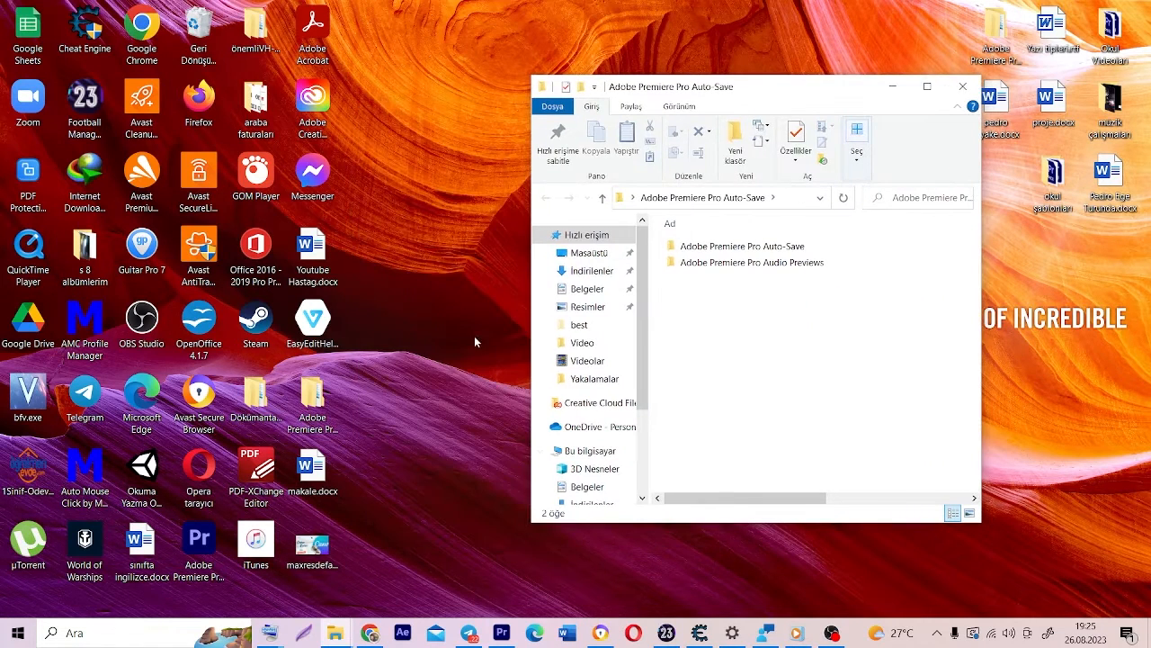
click(304, 407)
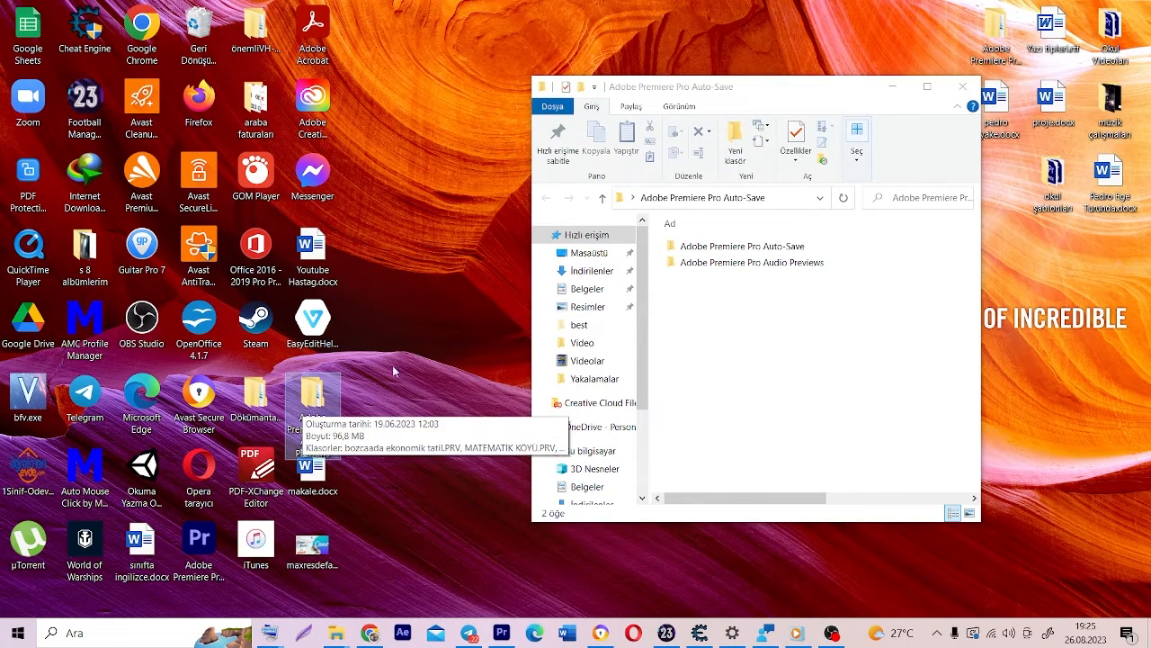
double_click(752, 248)
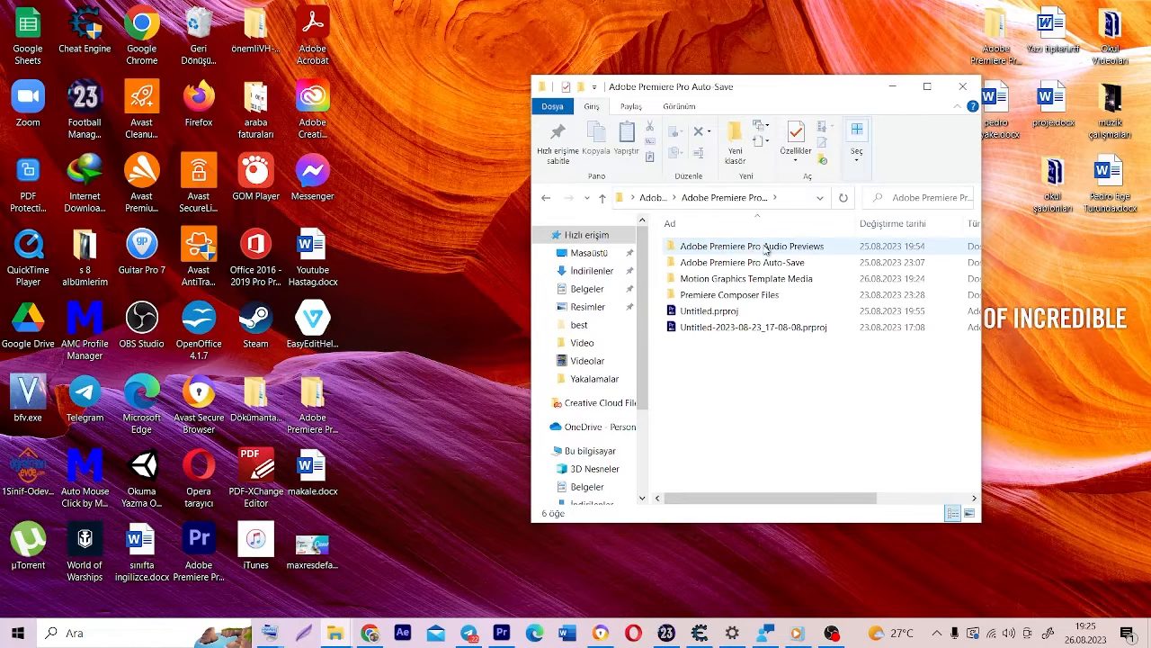
double_click(773, 329)
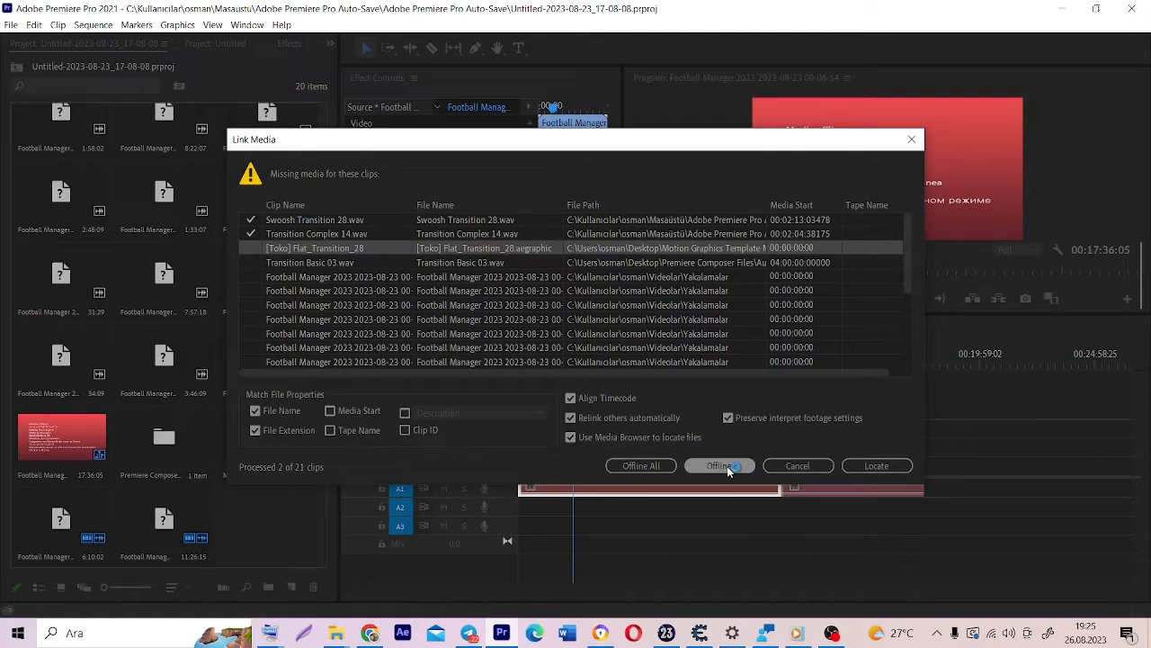
click(654, 465)
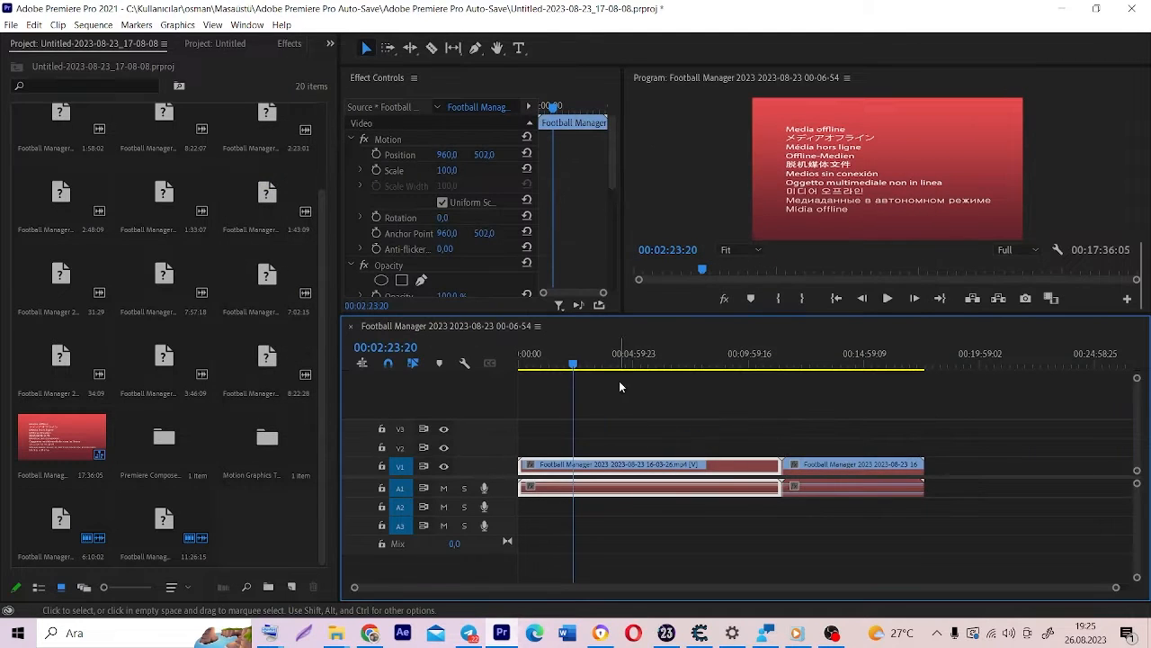
- Delete all clips from the Football Manager sequence's timeline and minimize Premiere Pro
drag(573, 363, 770, 392)
click(819, 468)
key(ctrl+a)
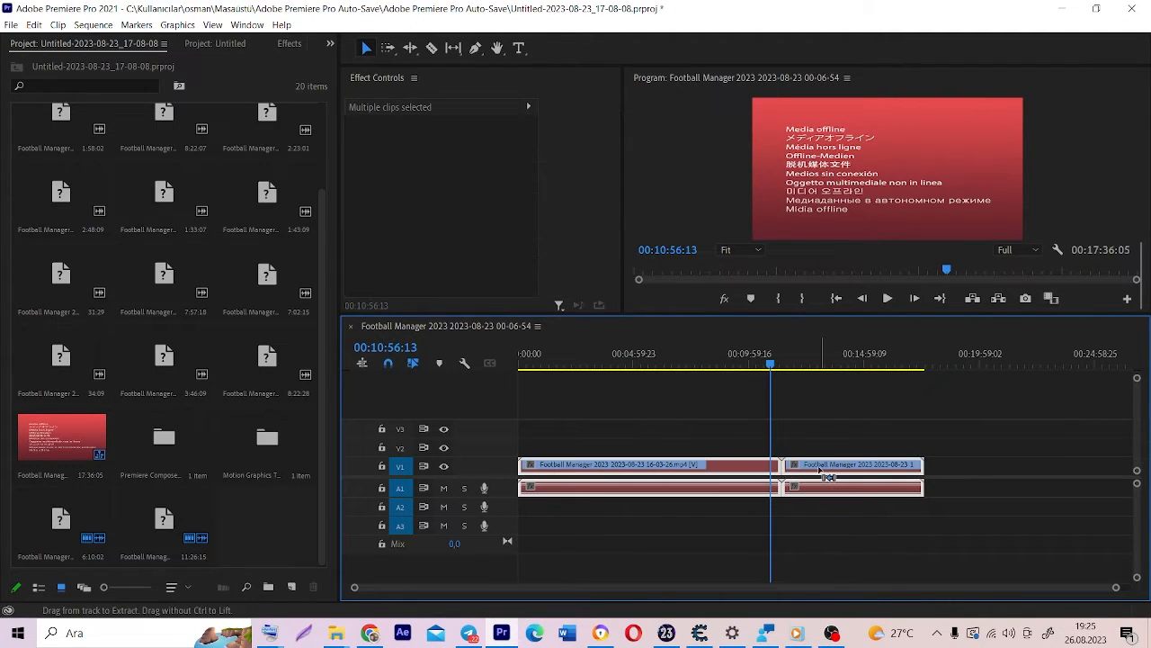
key(Delete)
click(1062, 9)
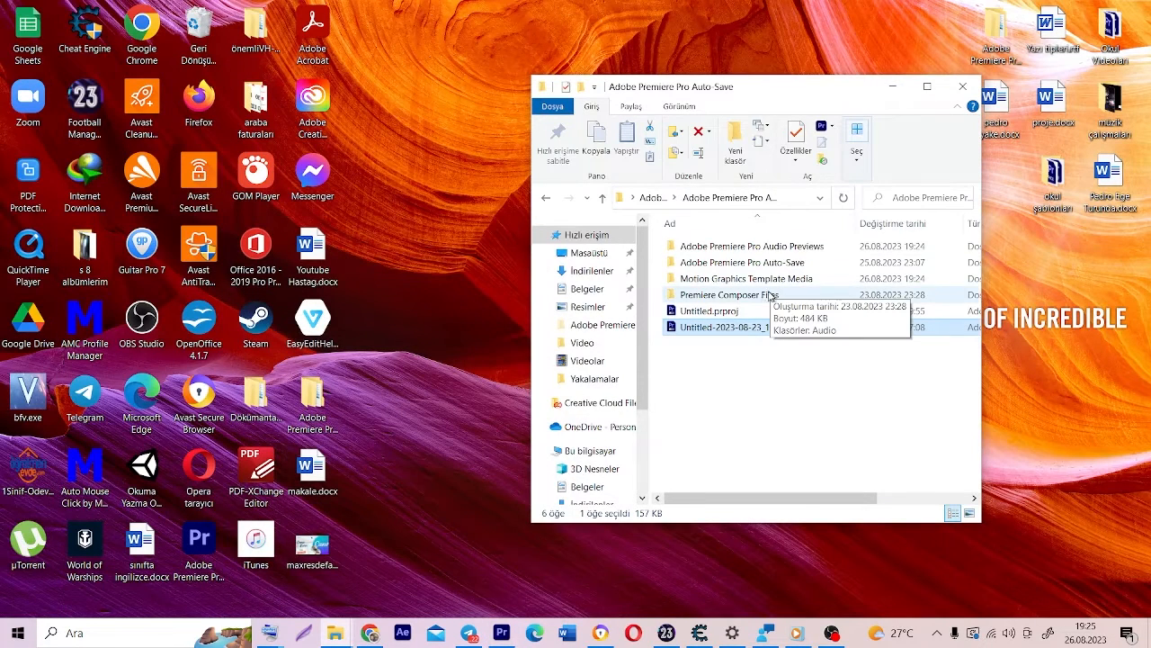
- Open the Untitled.prproj dated 25.08.2023 23:07 from the nested Auto-Save folder, leaving its missing media offline
double_click(771, 262)
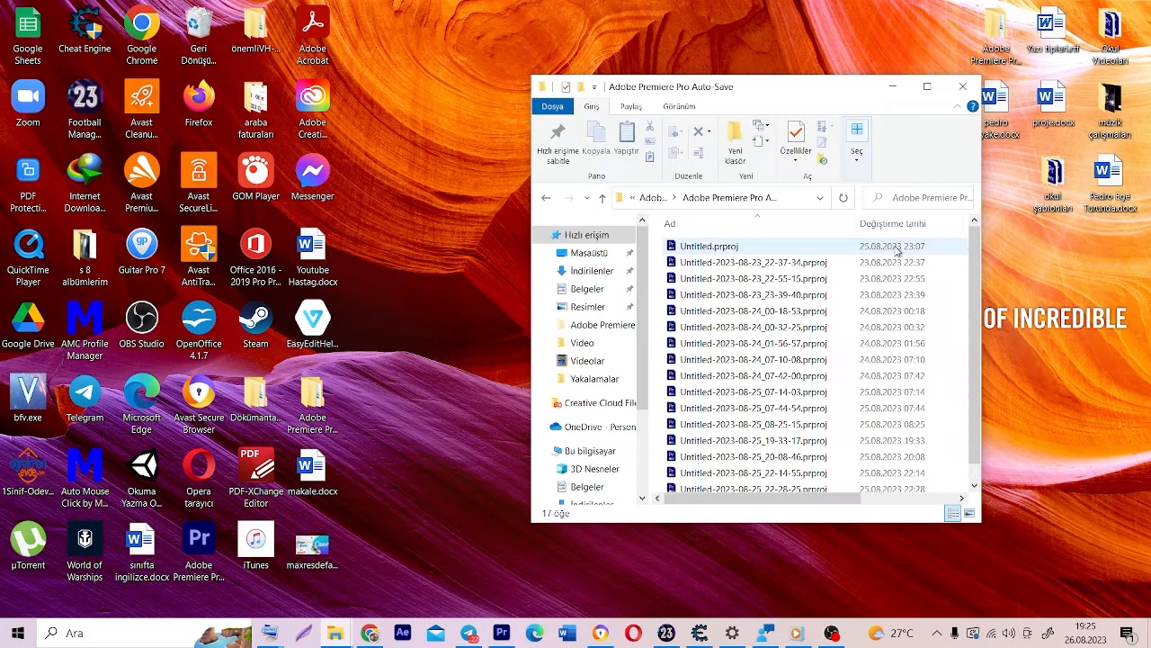
double_click(874, 251)
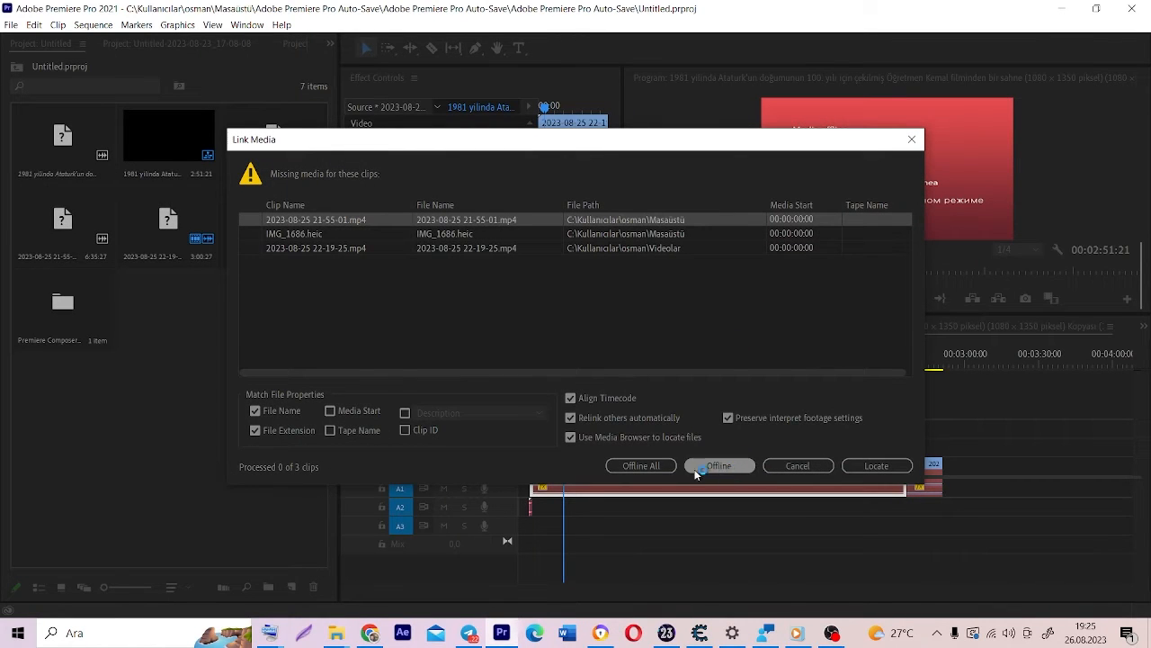
click(724, 467)
- Move the playhead to the title at 00:00:03:19, make the Program monitor taller and narrow the Project panel
drag(566, 376, 526, 373)
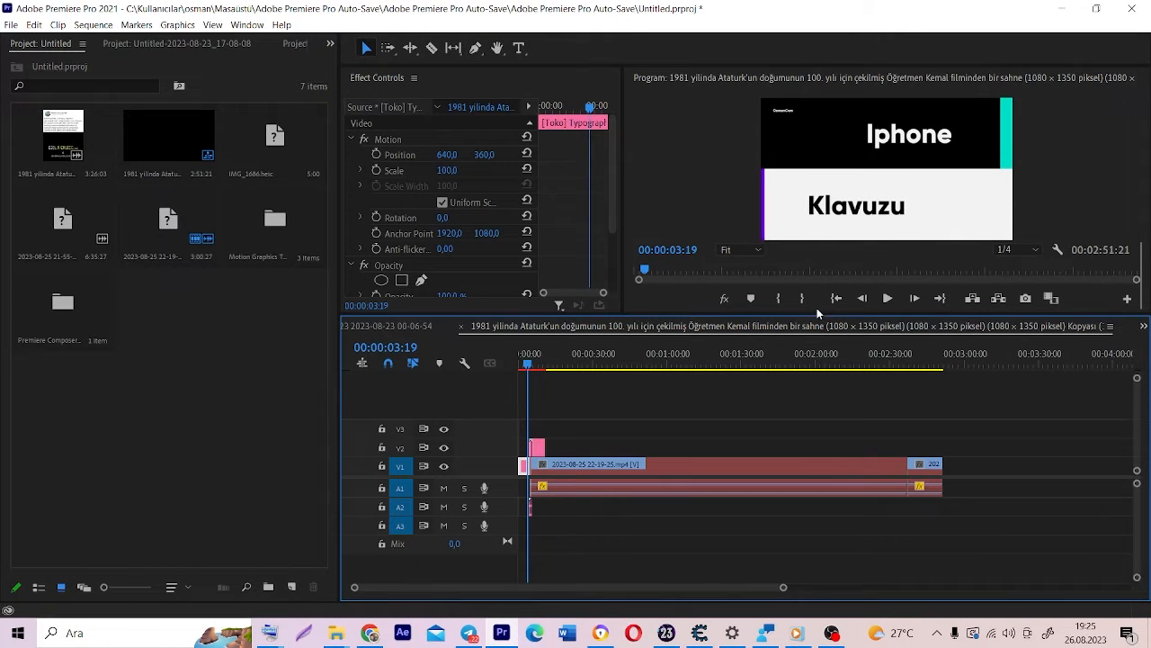
drag(817, 314, 808, 390)
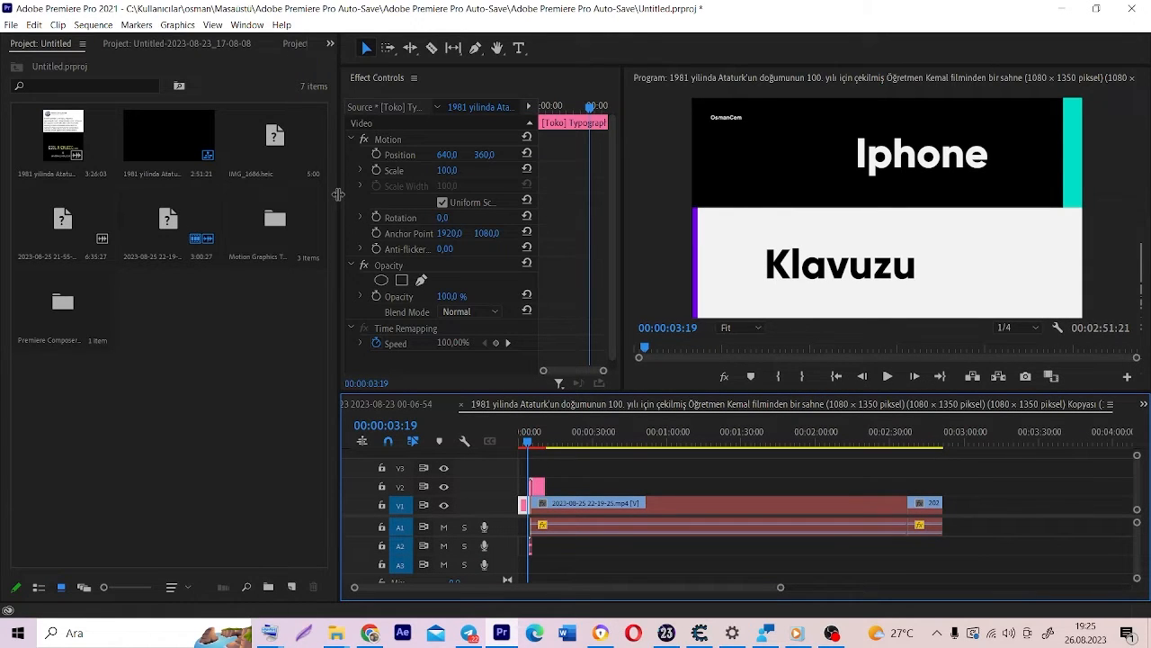
drag(339, 194, 313, 195)
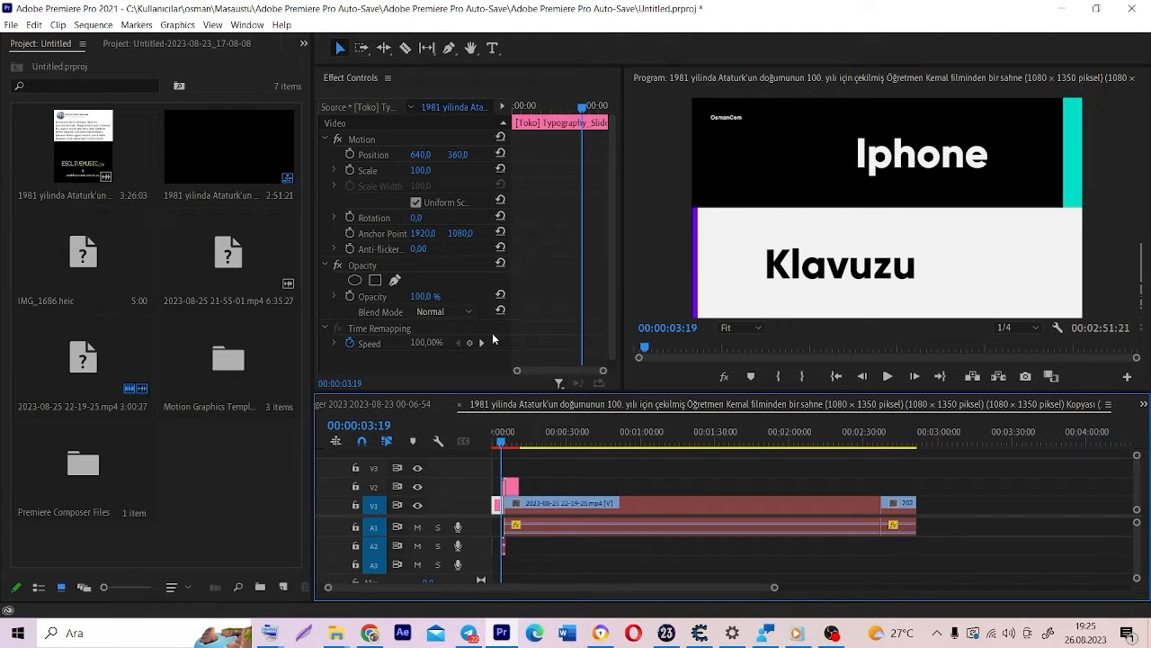
- Play the opening title from the start of the sequence and stop at 00:00:03:28
drag(504, 440, 493, 439)
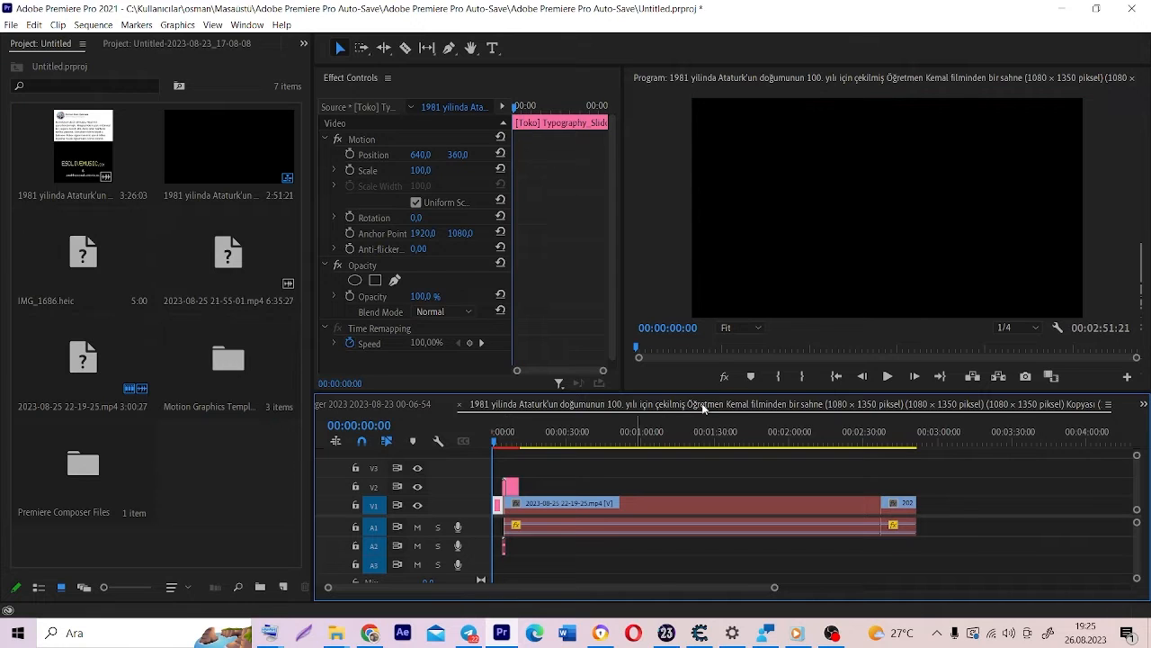
click(882, 376)
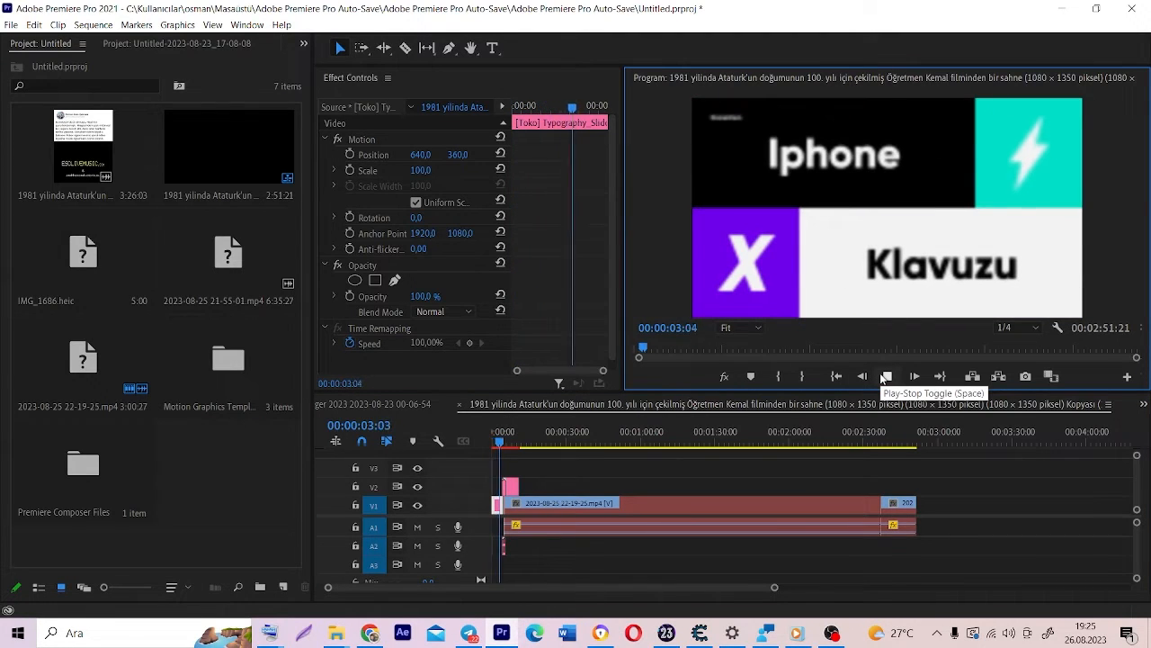
click(884, 376)
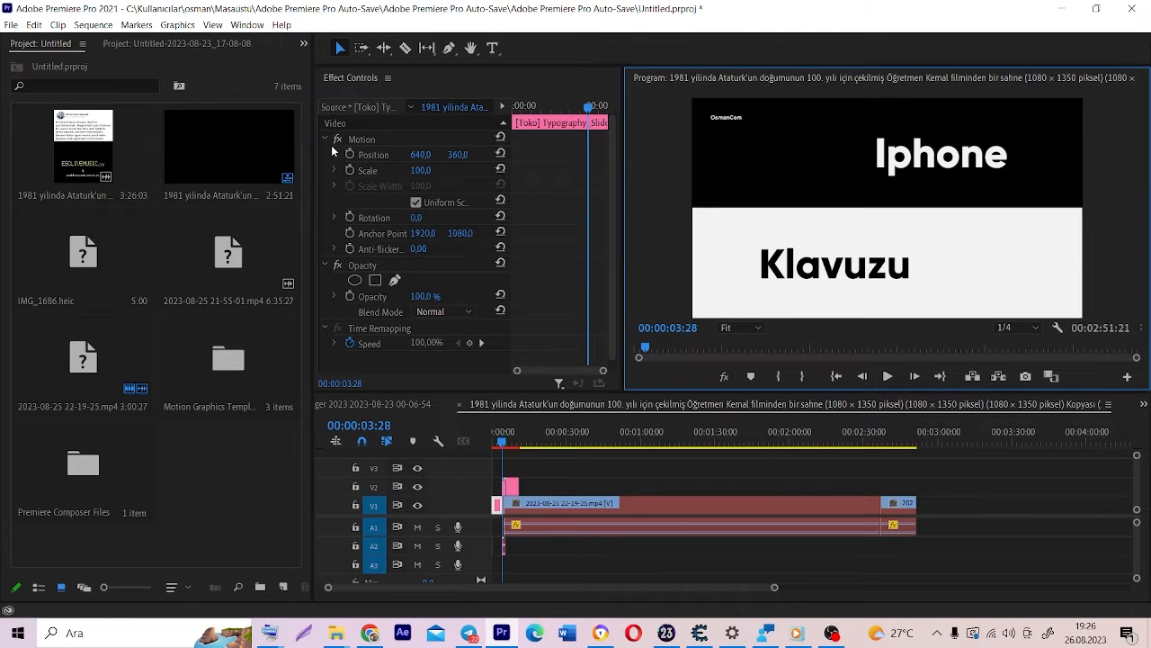
- Check the other two open projects and bring up the Essential Graphics template library
click(194, 43)
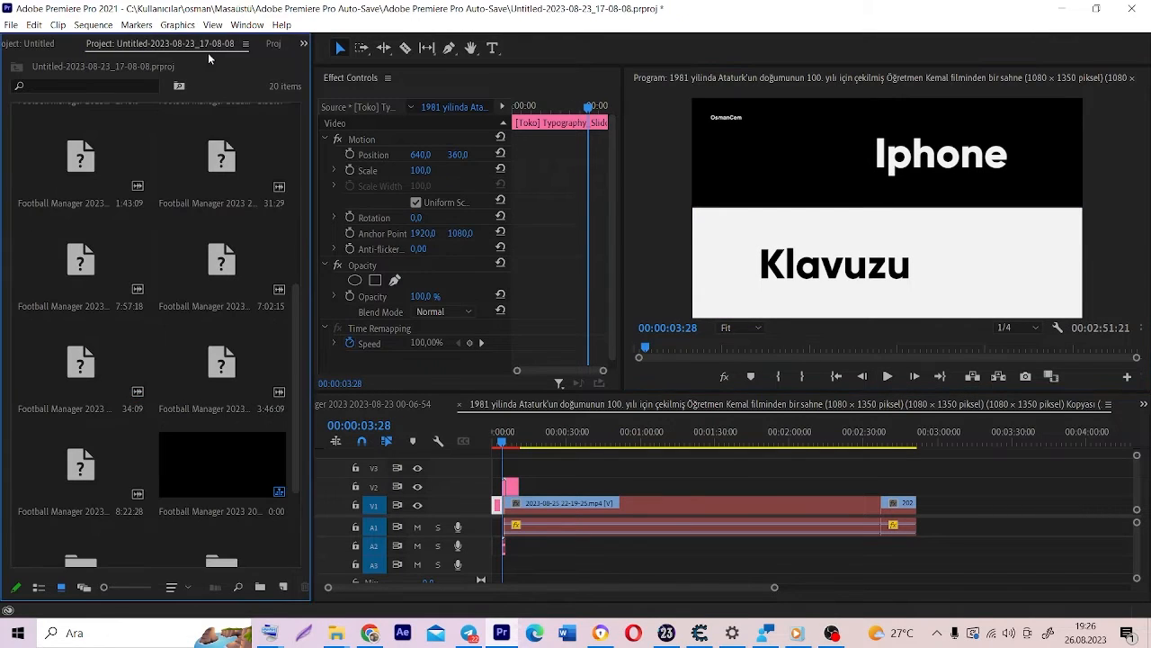
click(273, 45)
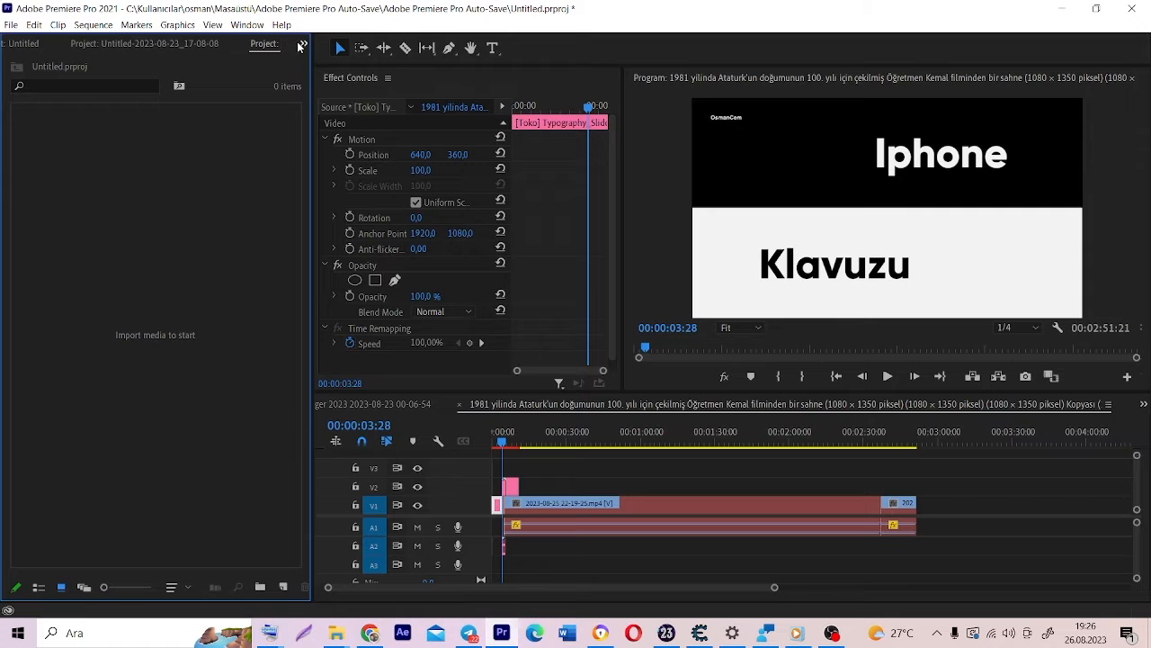
click(303, 44)
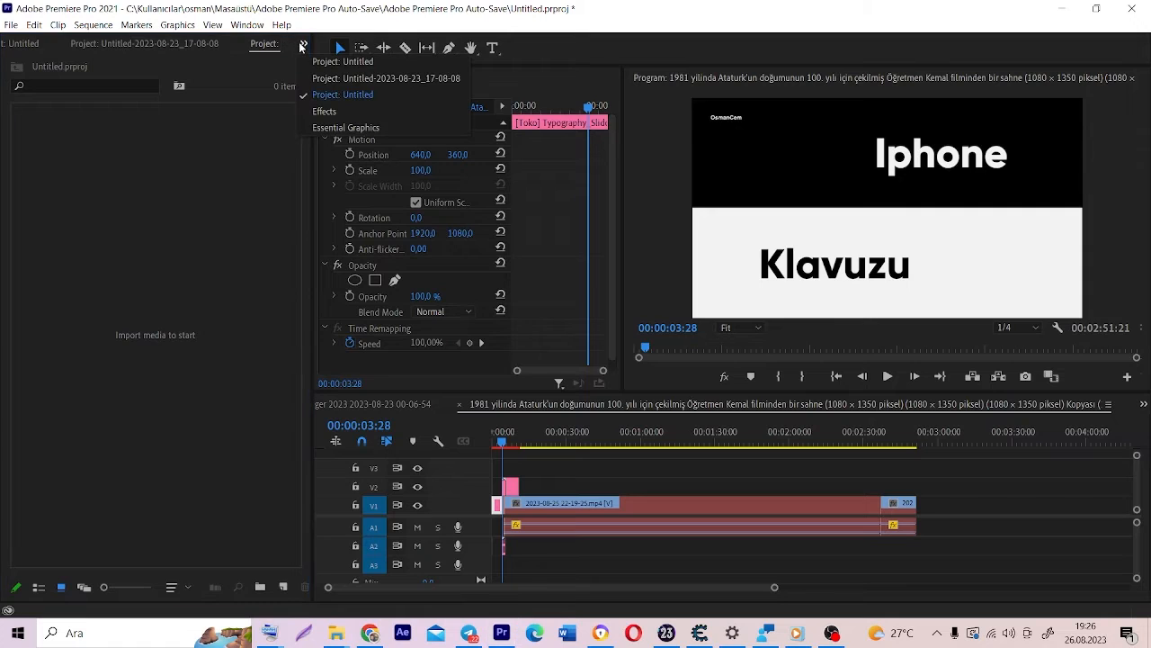
click(382, 128)
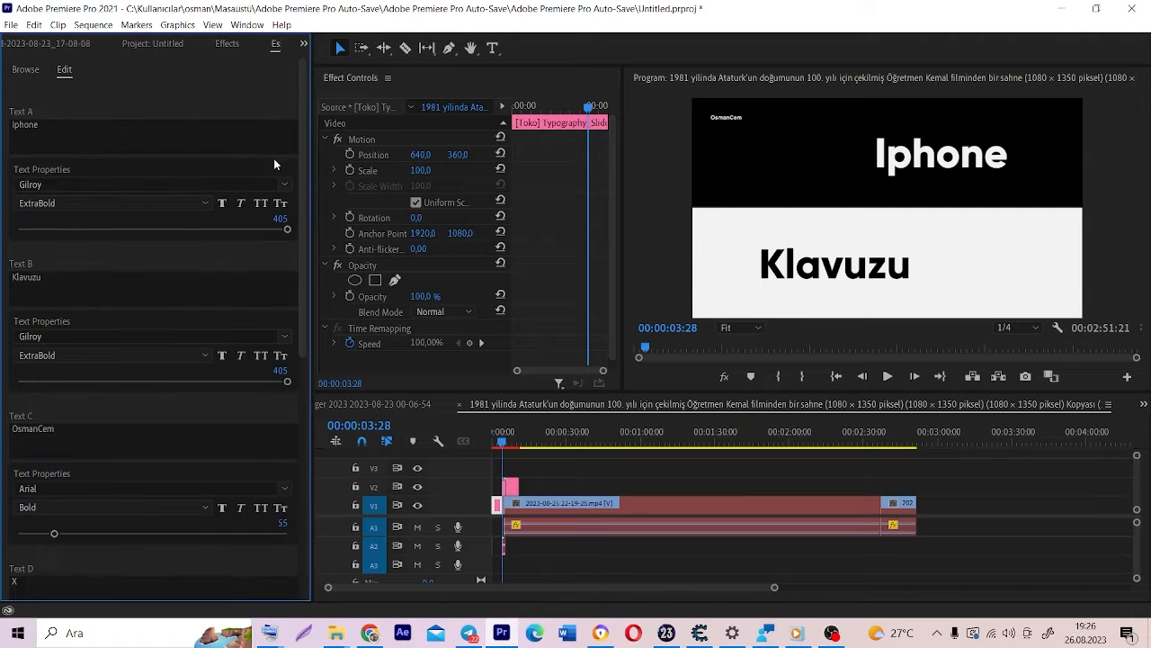
click(25, 69)
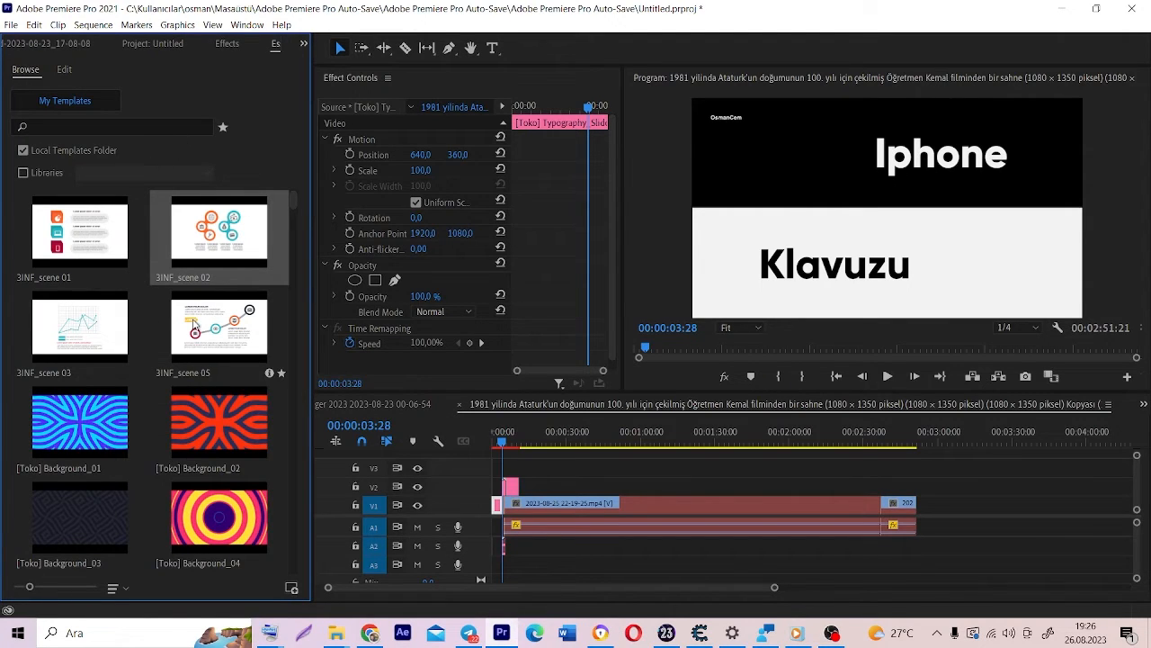
- Look over the background templates in the library and the list of installed extensions
scroll(193, 325, down, 15)
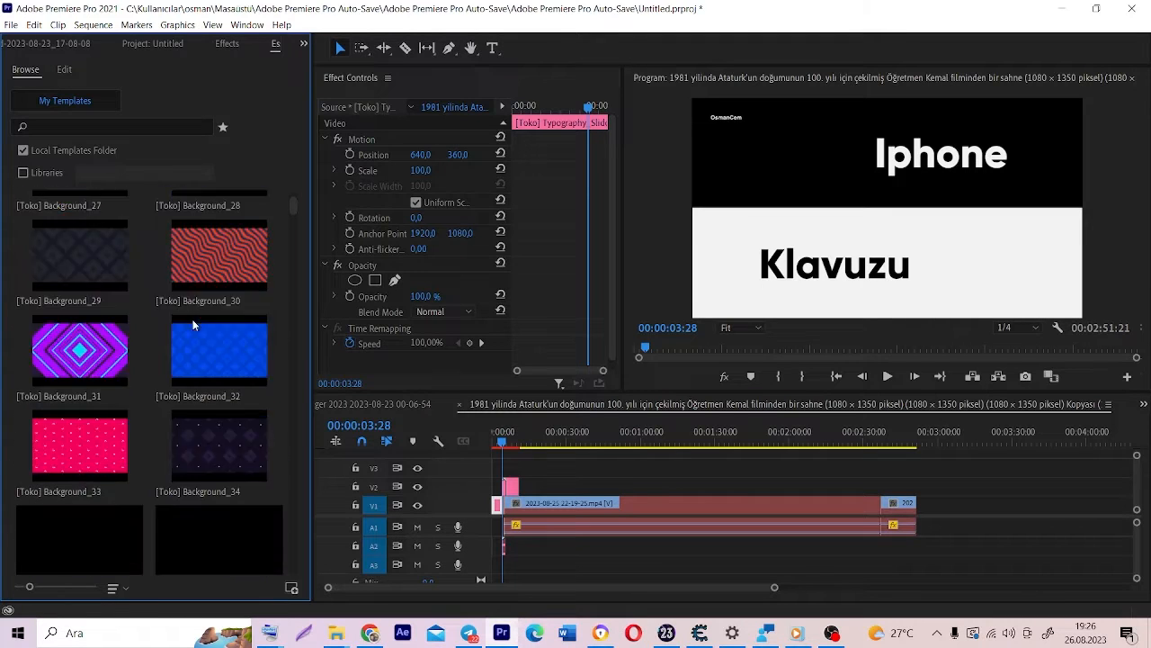
scroll(193, 325, down, 3)
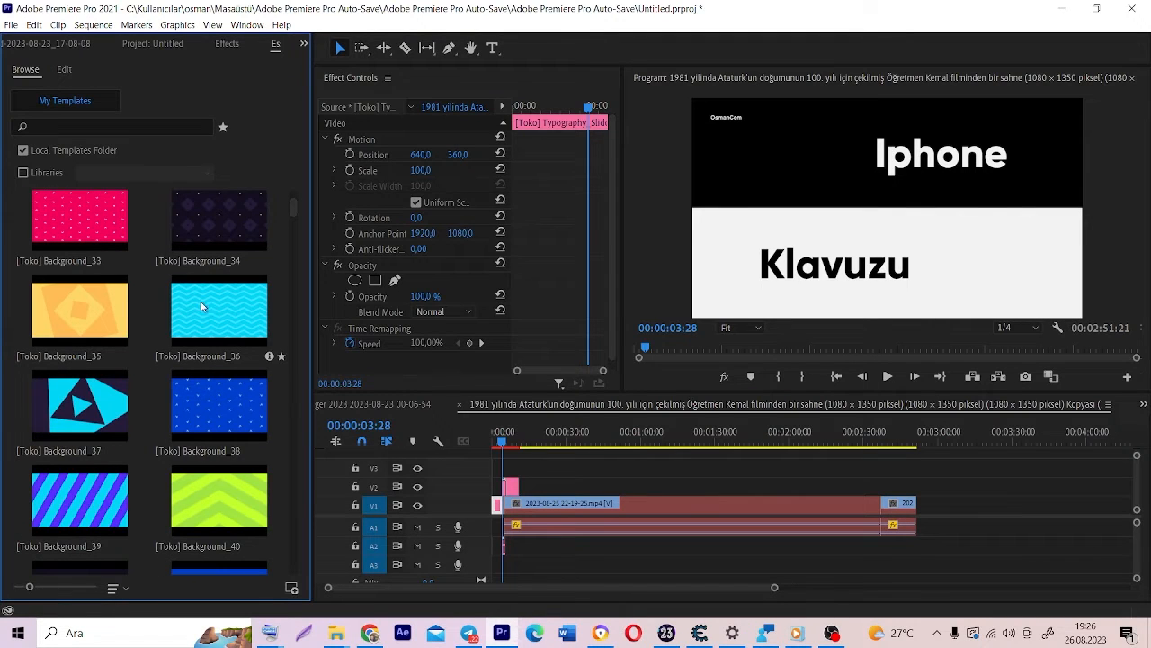
click(247, 24)
mouse_move(334, 63)
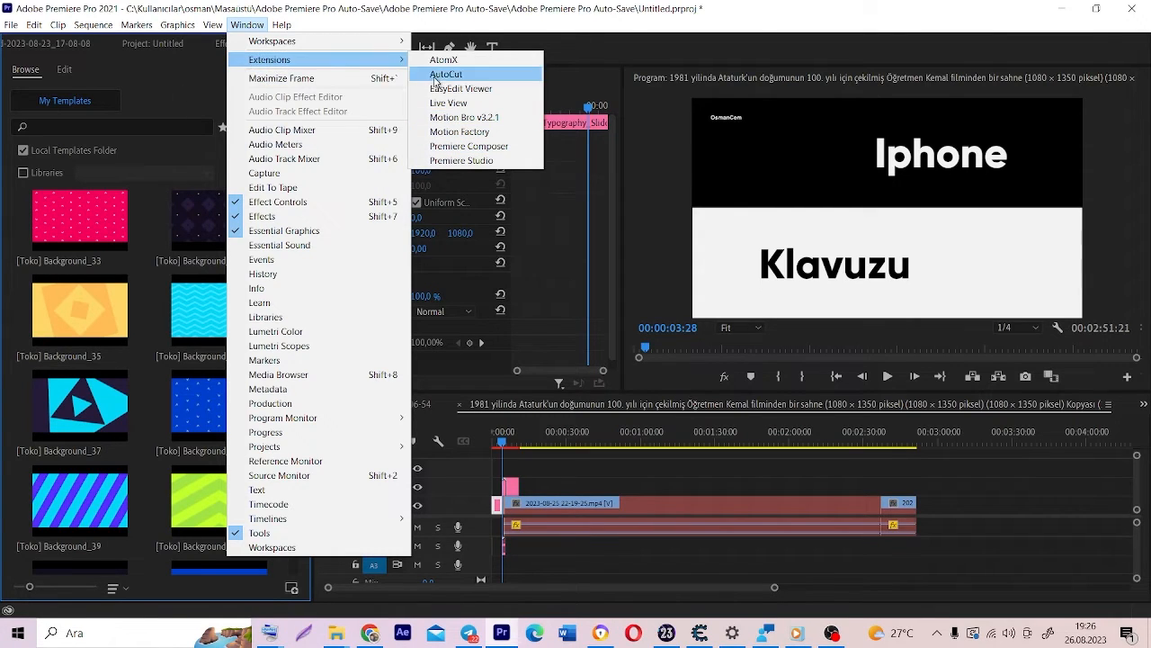
click(159, 86)
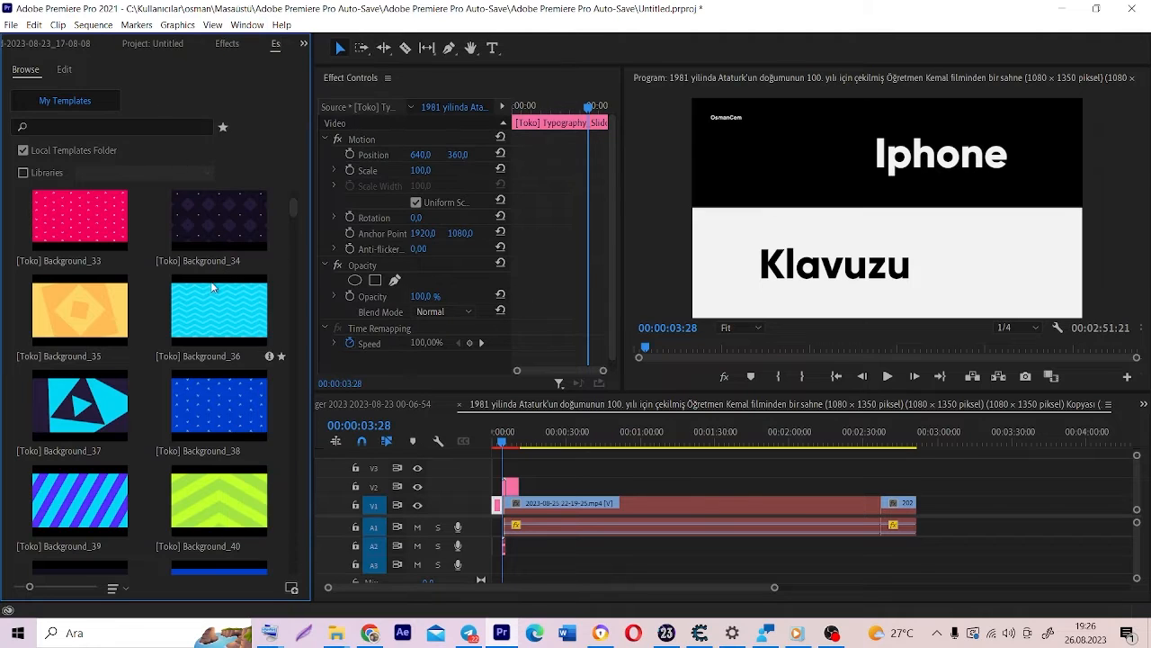
- Examine the shape, background and big title templates in the local templates folder
scroll(211, 286, down, 10)
scroll(212, 289, down, 12)
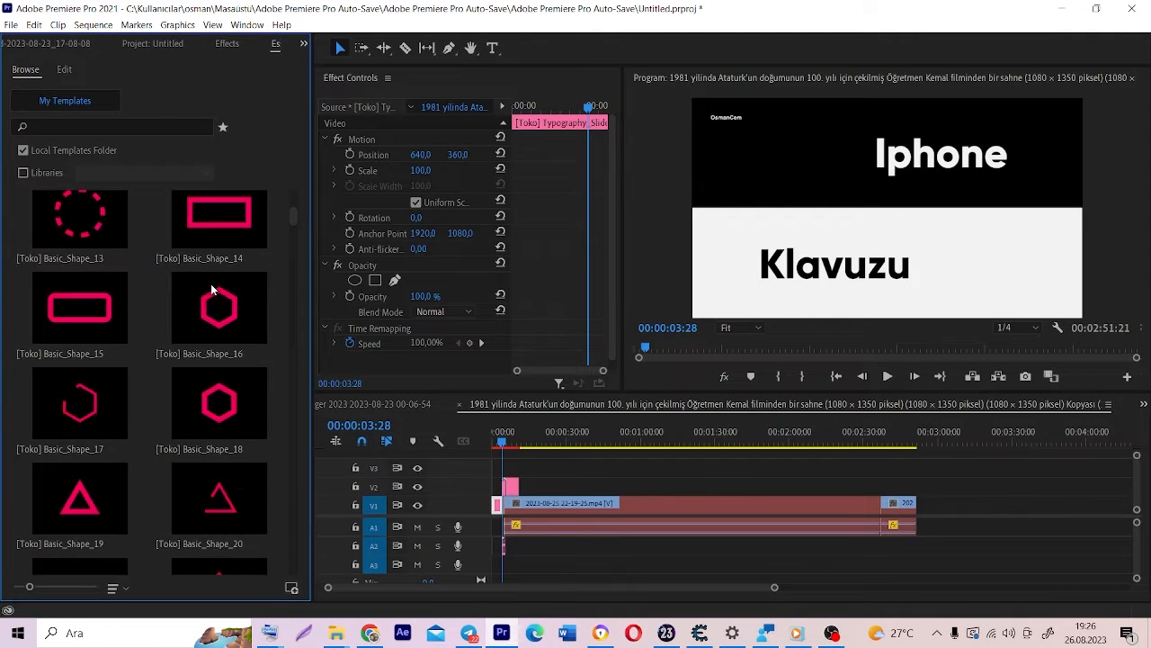
scroll(213, 285, down, 7)
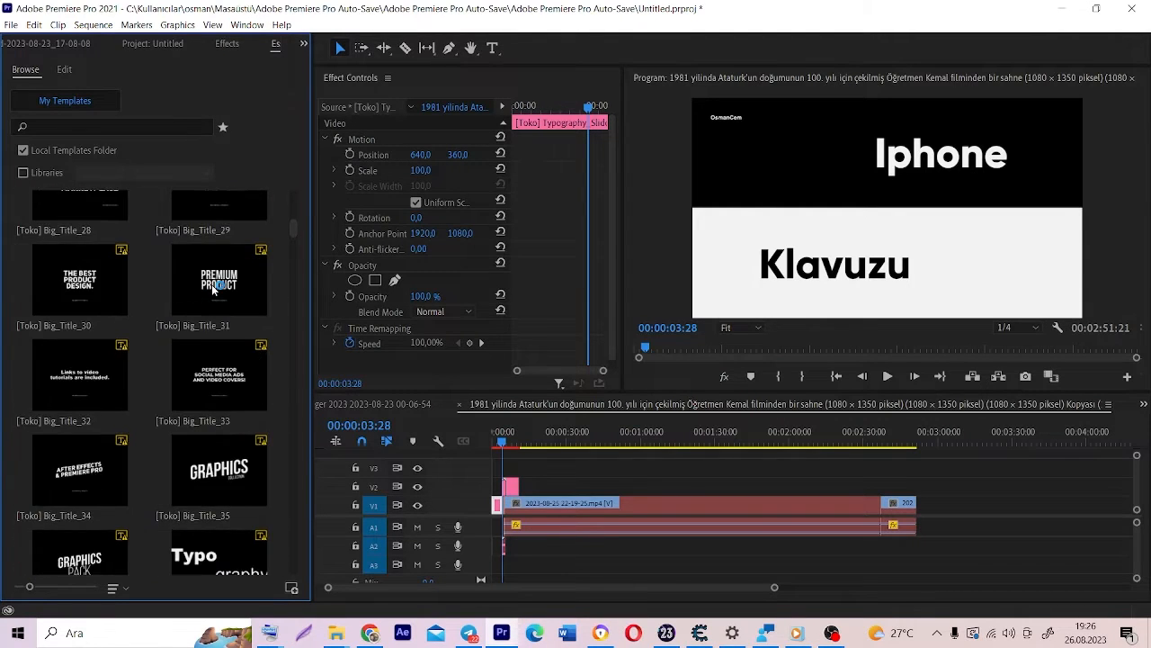
scroll(213, 278, up, 10)
scroll(213, 283, up, 5)
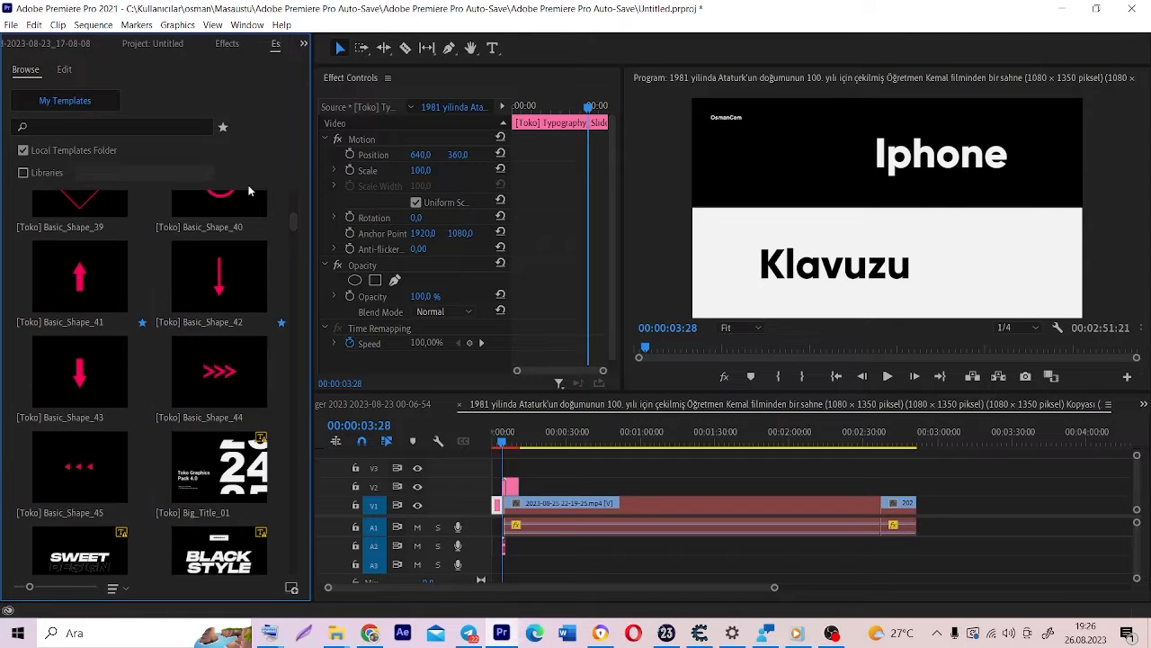
drag(294, 222, 294, 187)
scroll(237, 309, down, 3)
scroll(237, 309, down, 15)
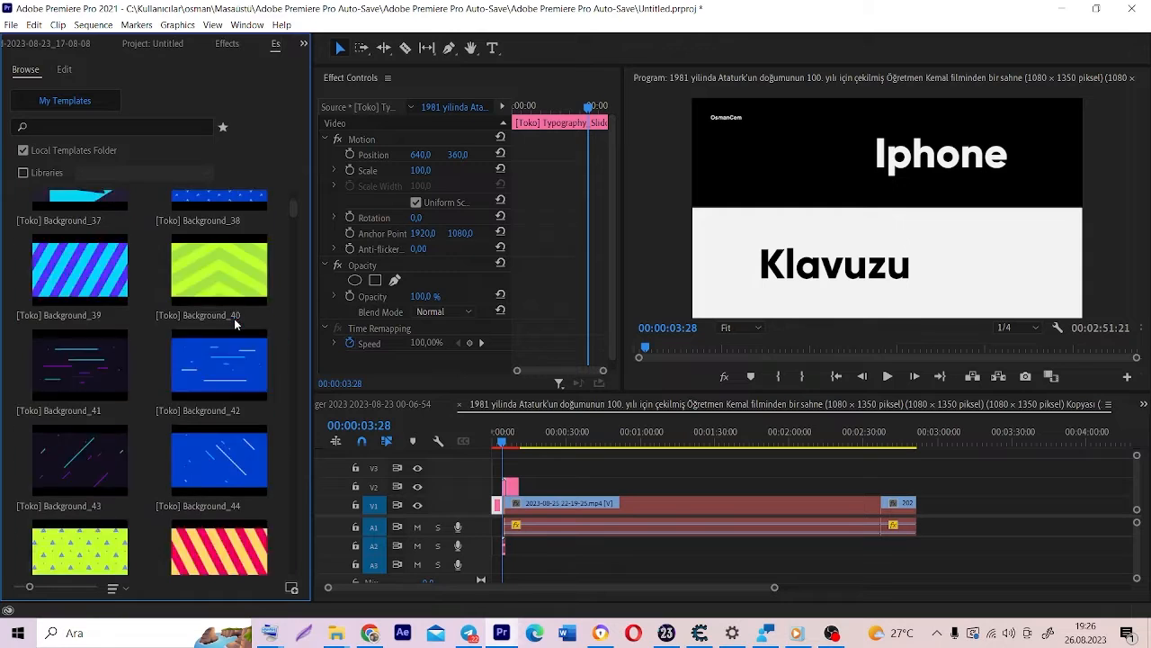
scroll(232, 324, down, 5)
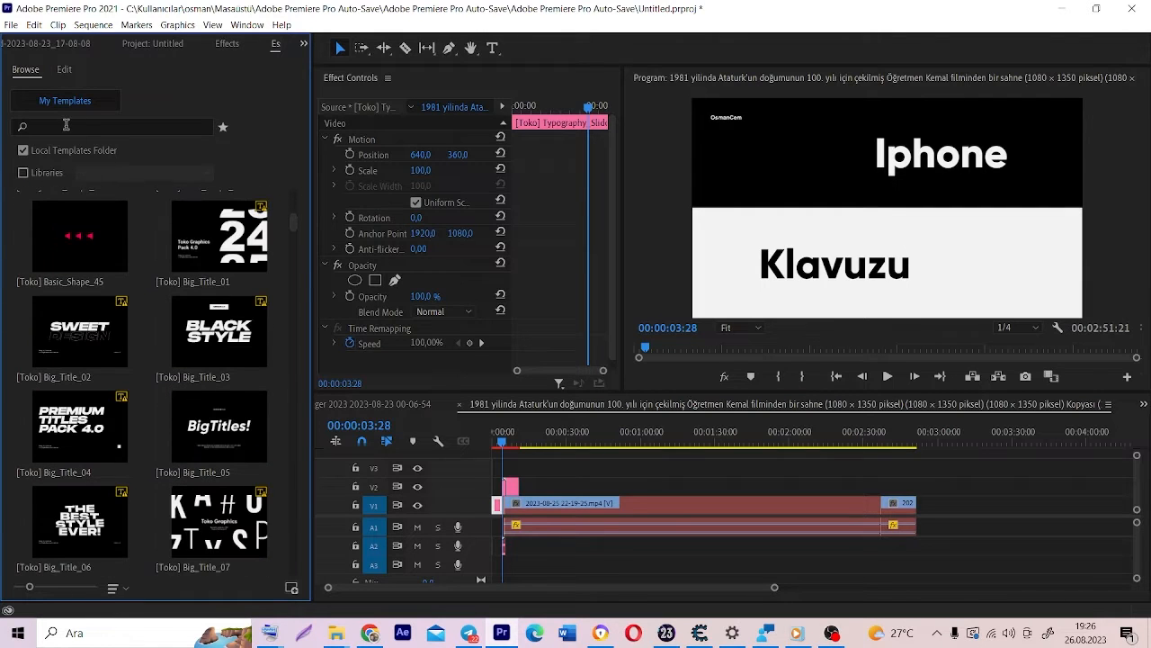
click(65, 126)
scroll(162, 256, down, 10)
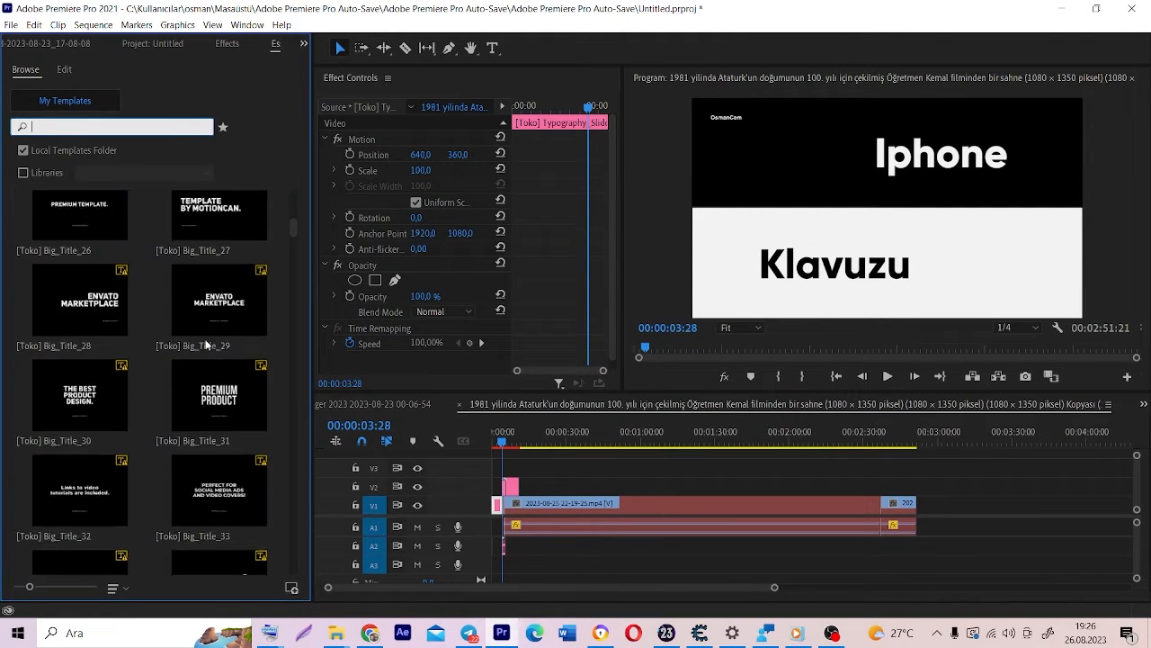
- Filter the template library to favorites only and look through the starred templates
click(222, 127)
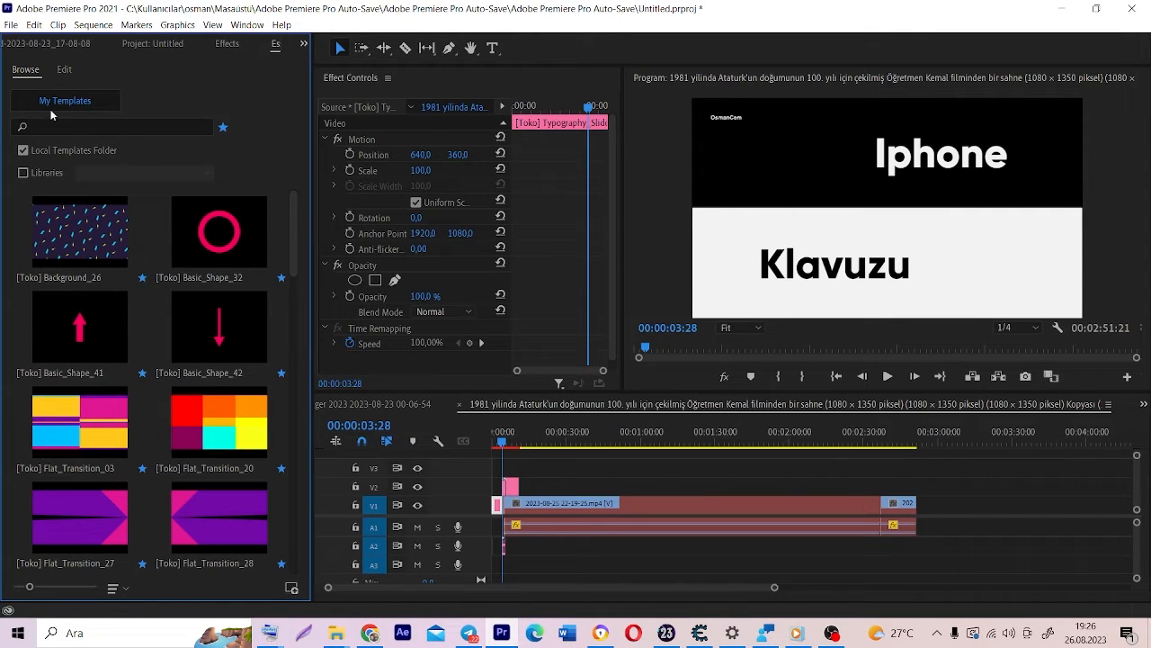
click(223, 130)
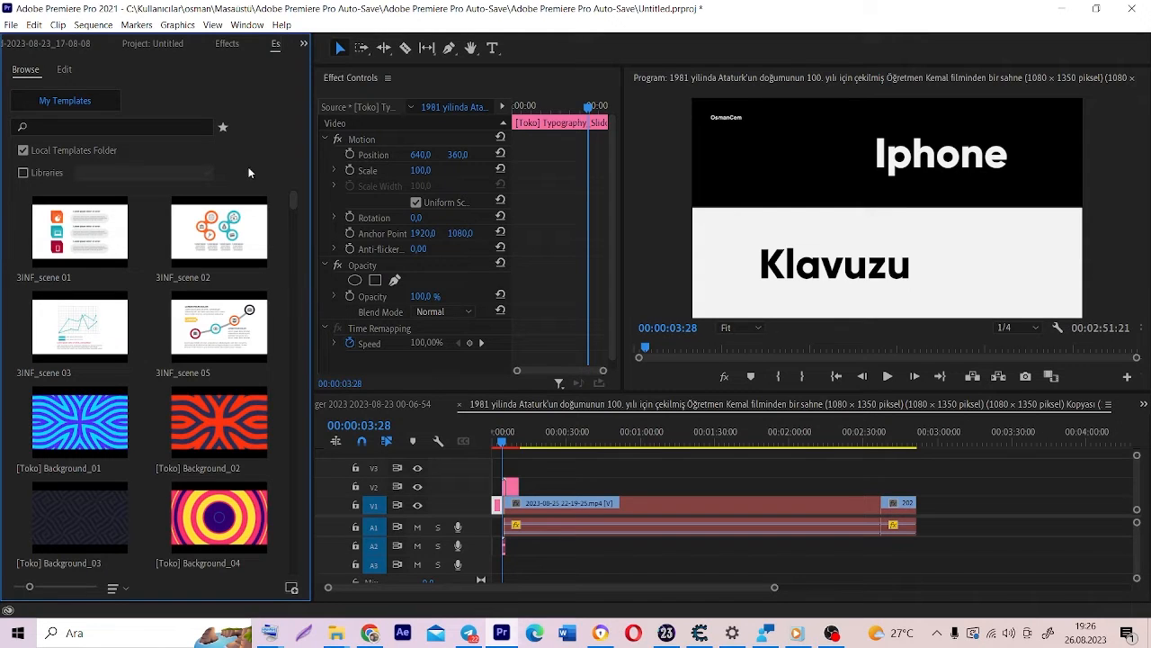
click(222, 127)
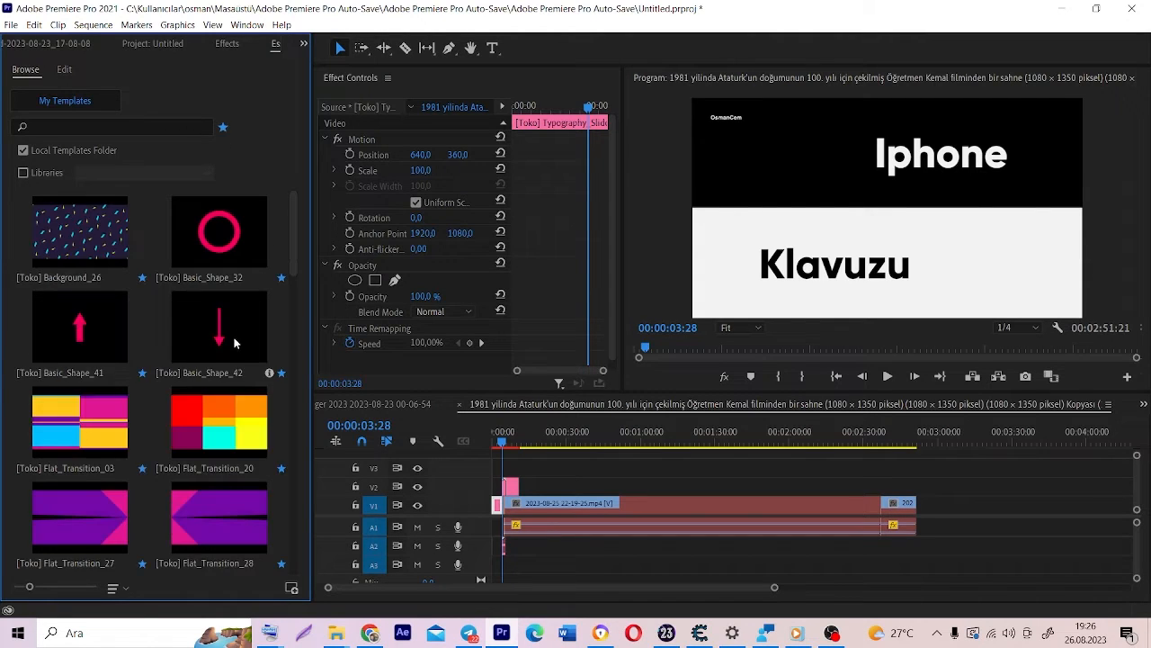
scroll(234, 343, down, 10)
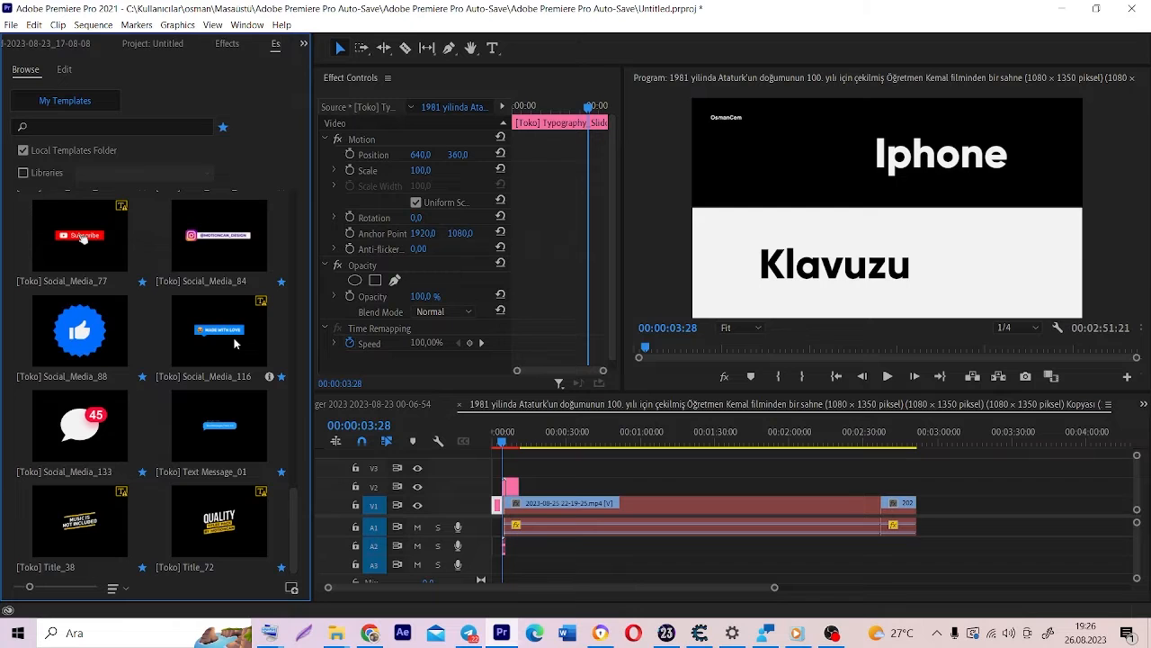
scroll(234, 343, up, 10)
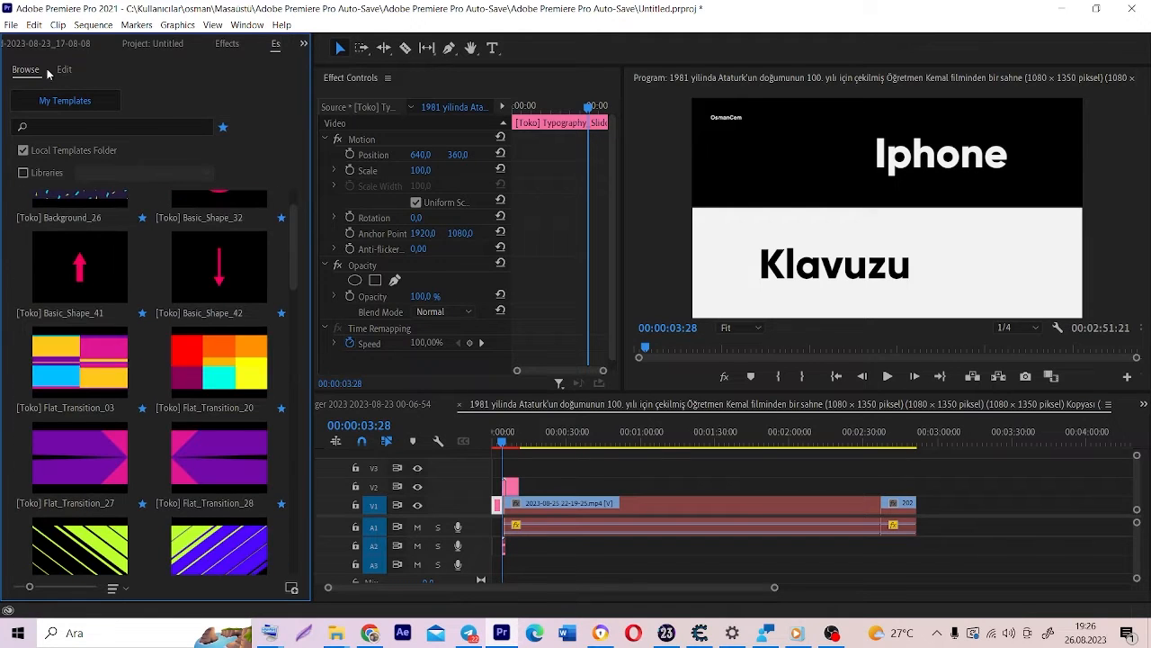
- Replace Text A of the opening title clip on V1 with "Premiere'de"
click(65, 69)
click(31, 77)
click(495, 509)
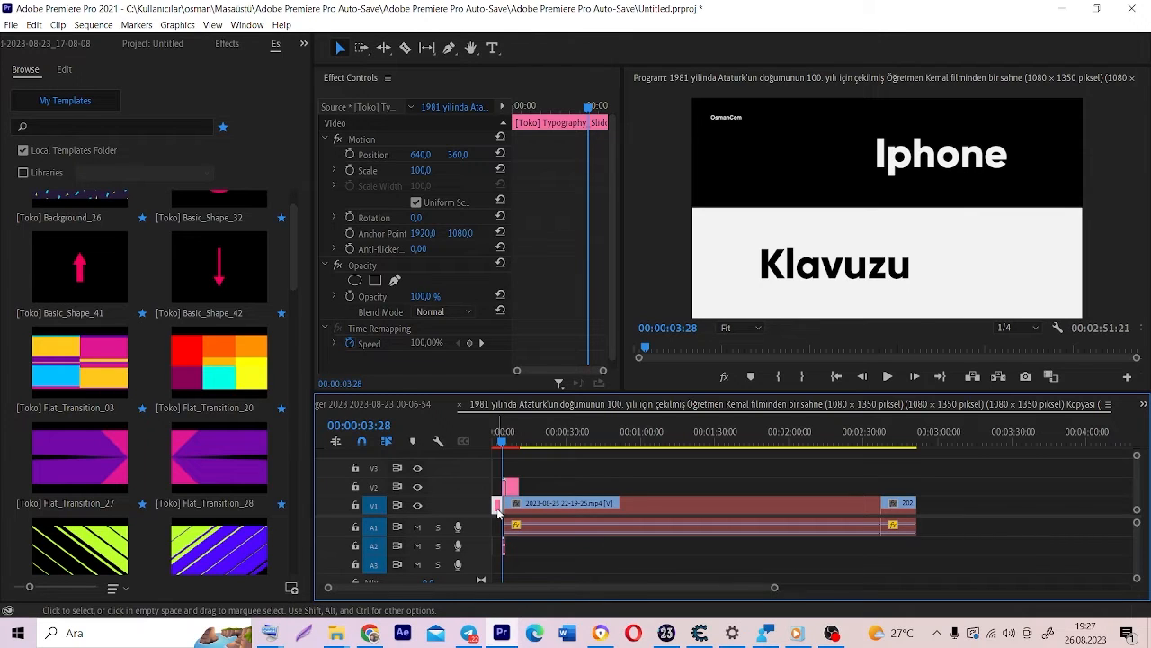
click(64, 71)
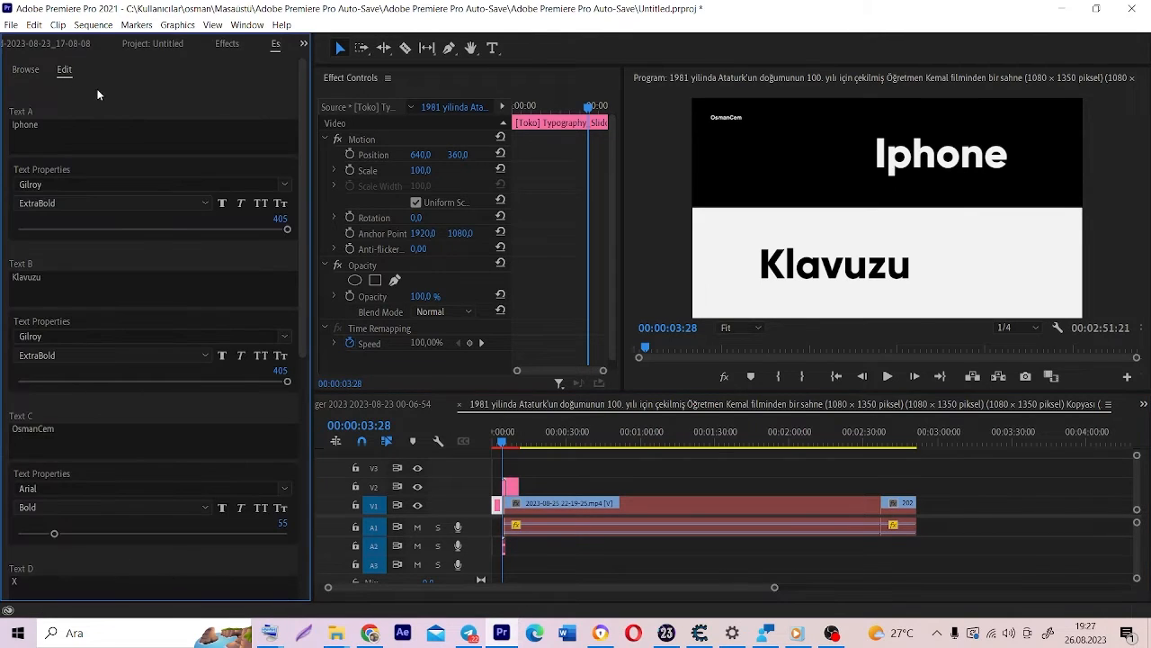
click(81, 123)
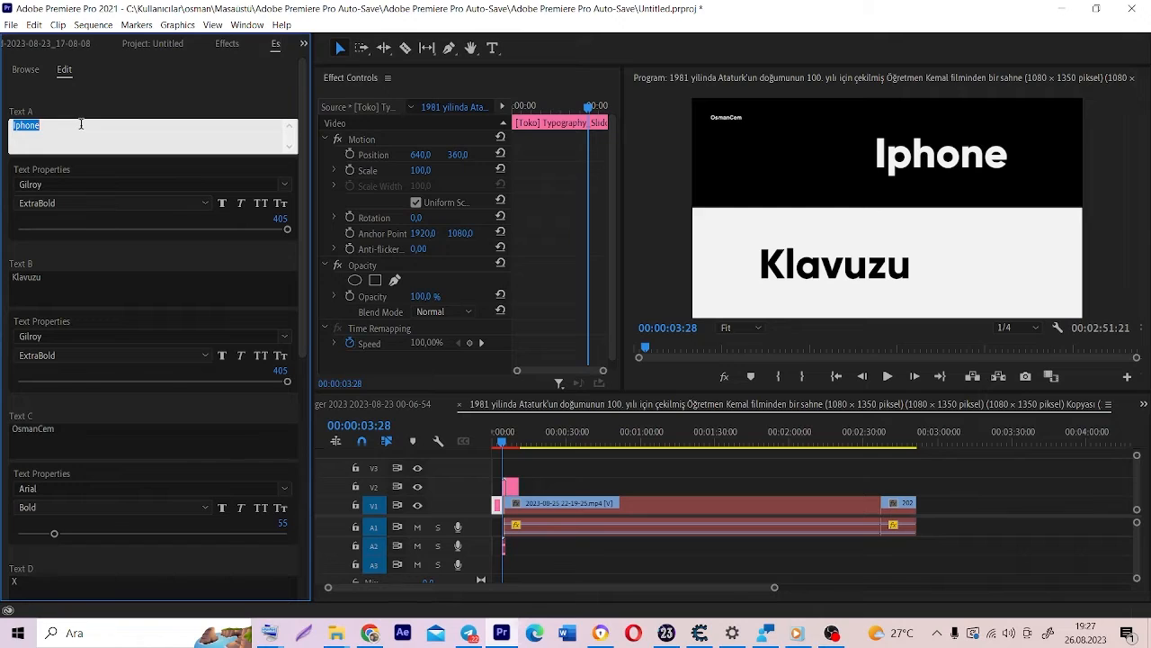
text(Premiere'de)
- Set the title's Text B to "Dersleri" and shorten its Text A to "Premiere"
click(63, 281)
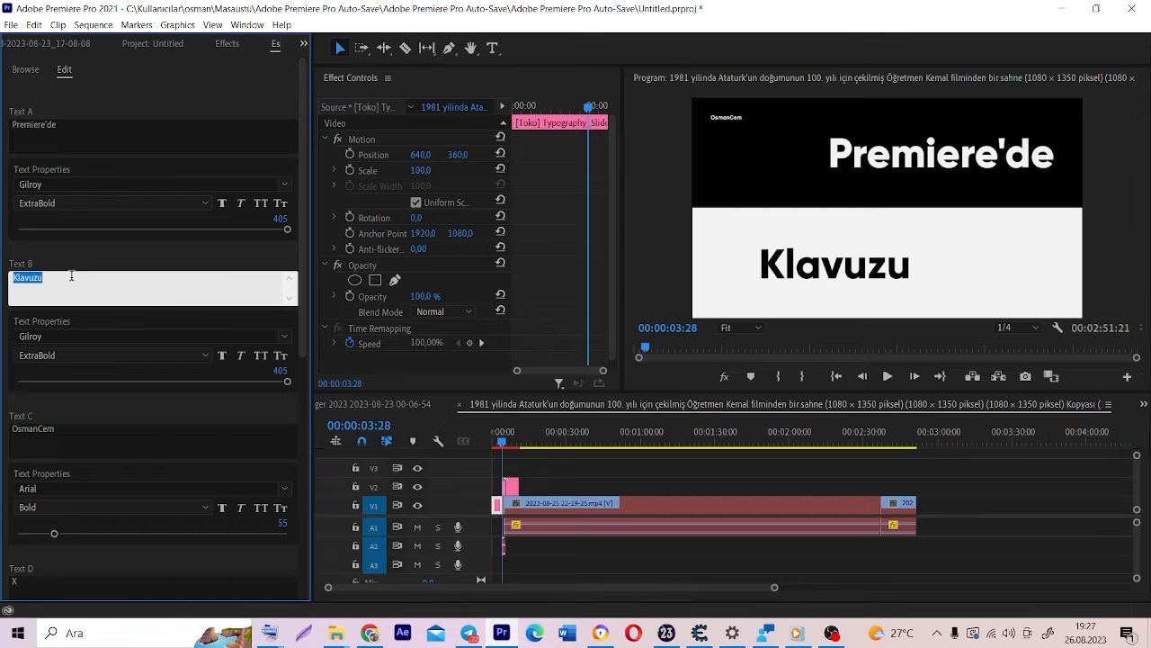
text(D)
click(71, 123)
click(67, 124)
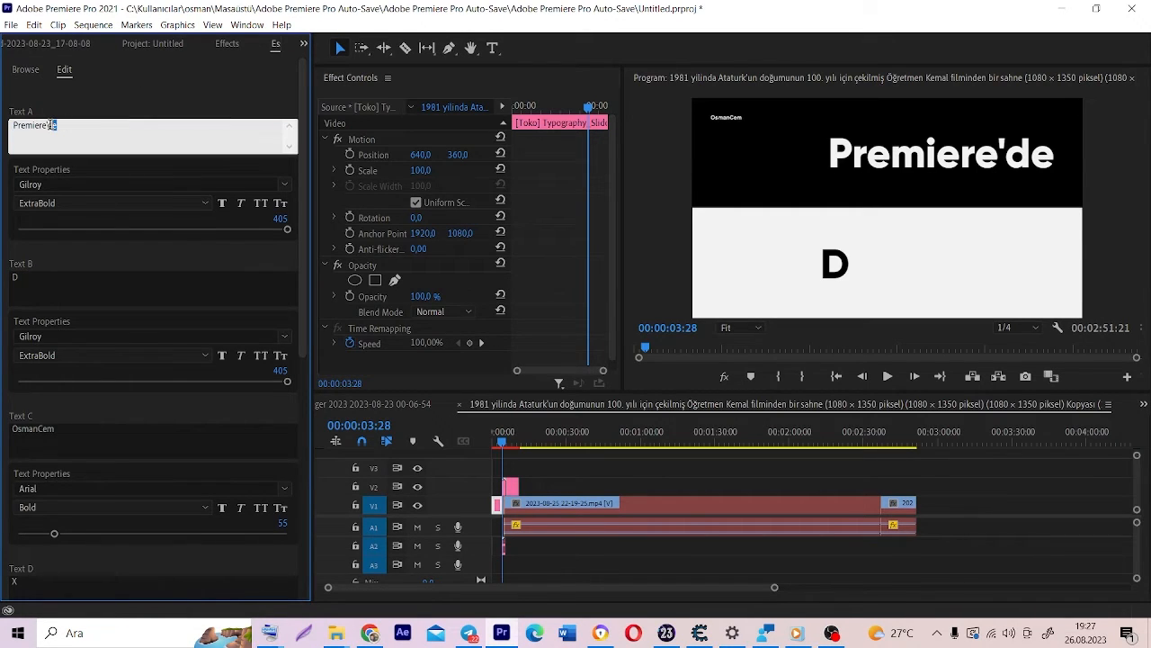
key(BackSpace)
click(51, 277)
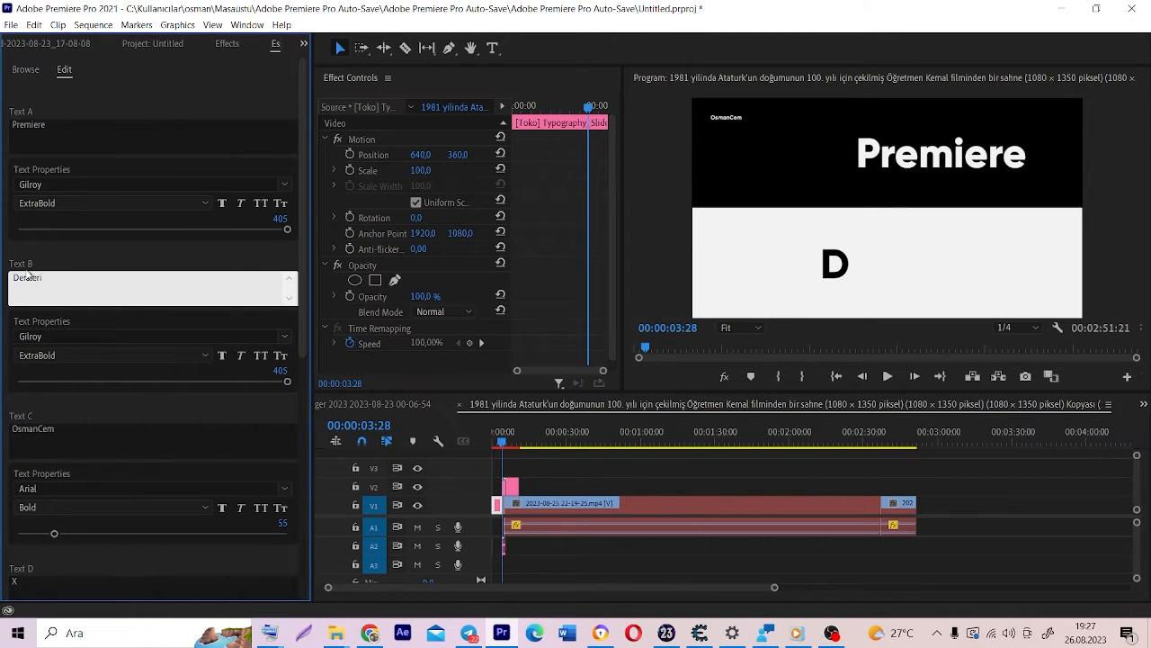
click(277, 261)
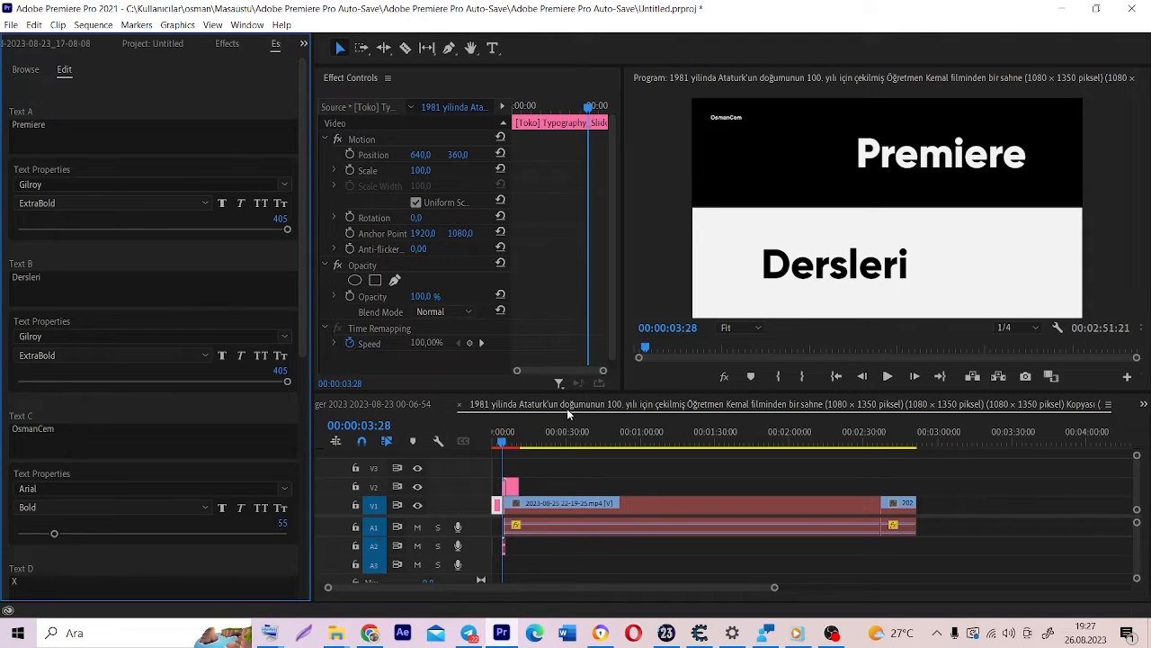
- Delete both offline video clips and their linked audio from V1 and A1, keeping the graphics clips
click(558, 500)
key(Delete)
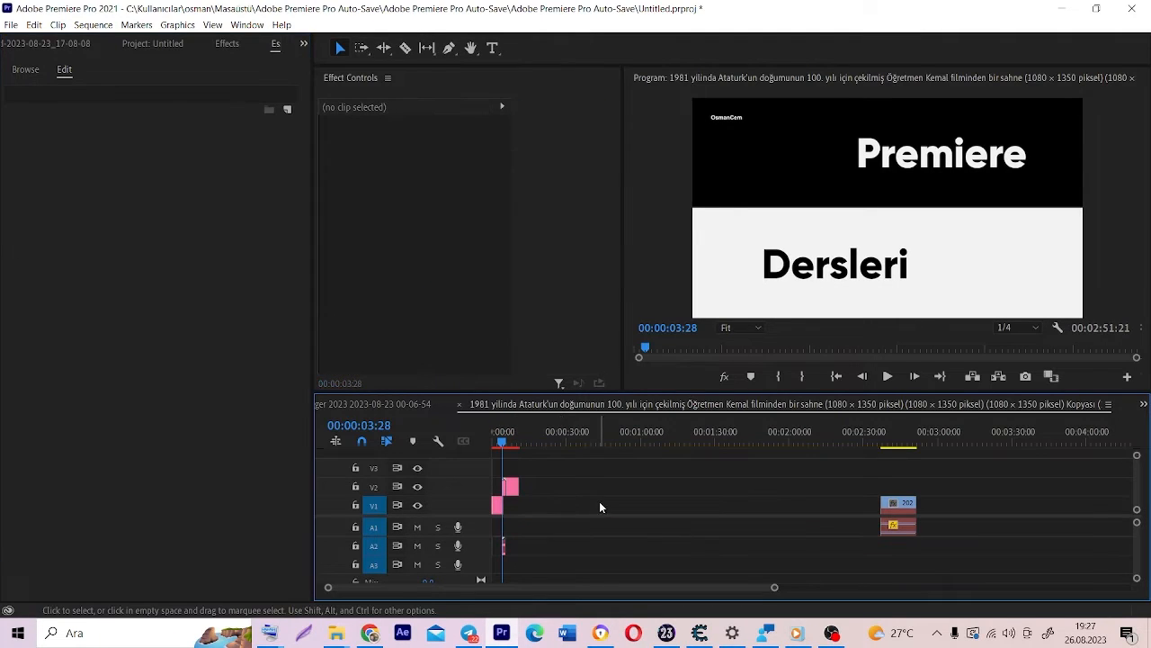
click(898, 527)
key(Delete)
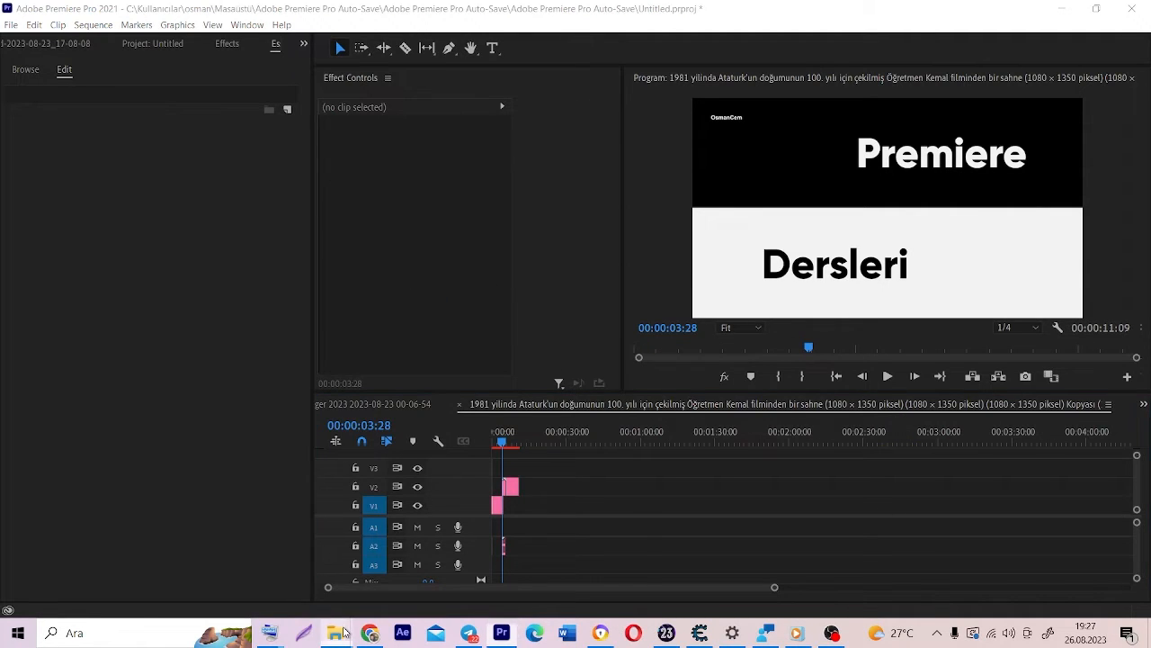
- Add OBS.mp4 from the Videolar folder to V1 and A1, starting directly at the end of the opening title clip
mouse_move(337, 633)
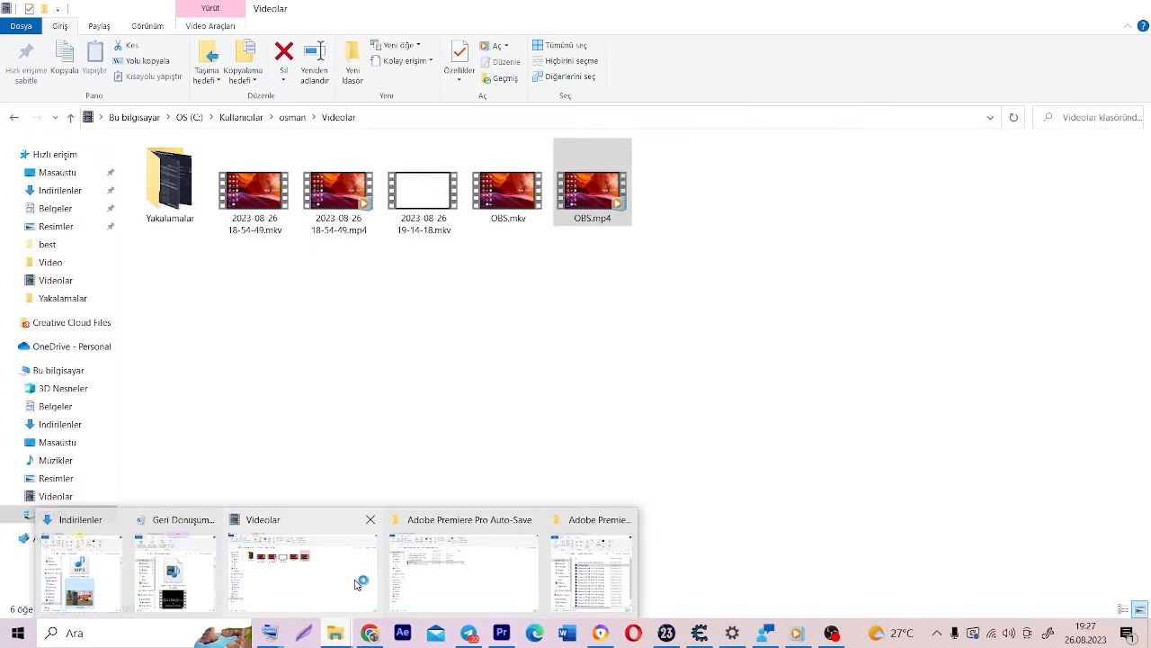
click(355, 584)
drag(677, 191, 518, 509)
drag(776, 589, 657, 590)
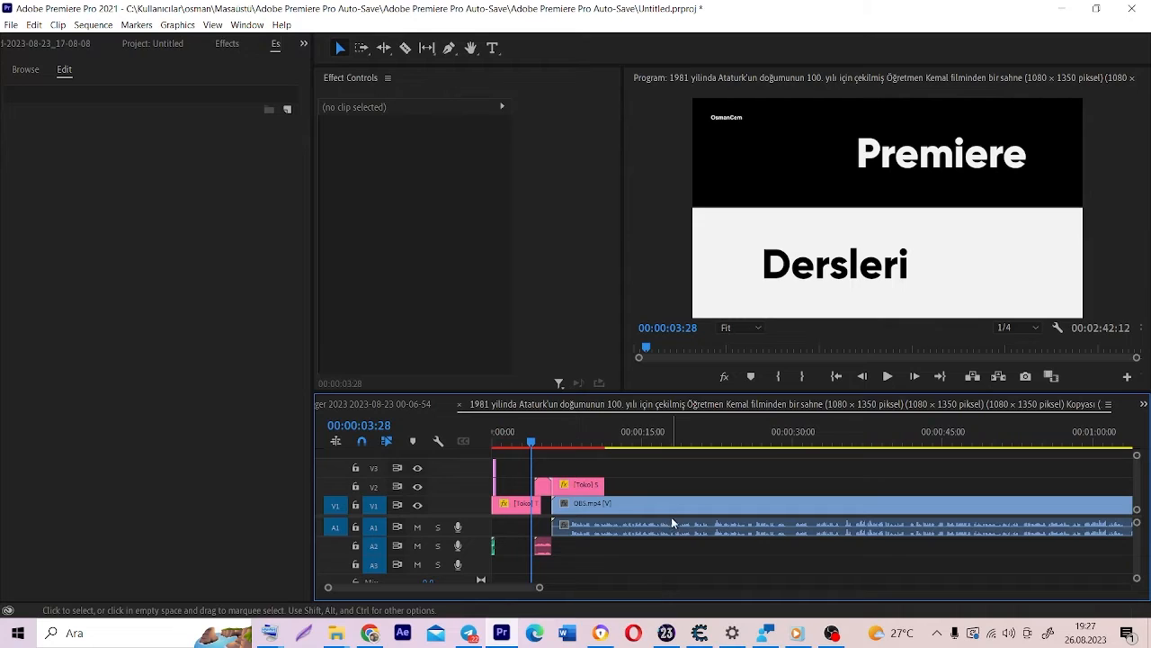
drag(671, 522, 662, 520)
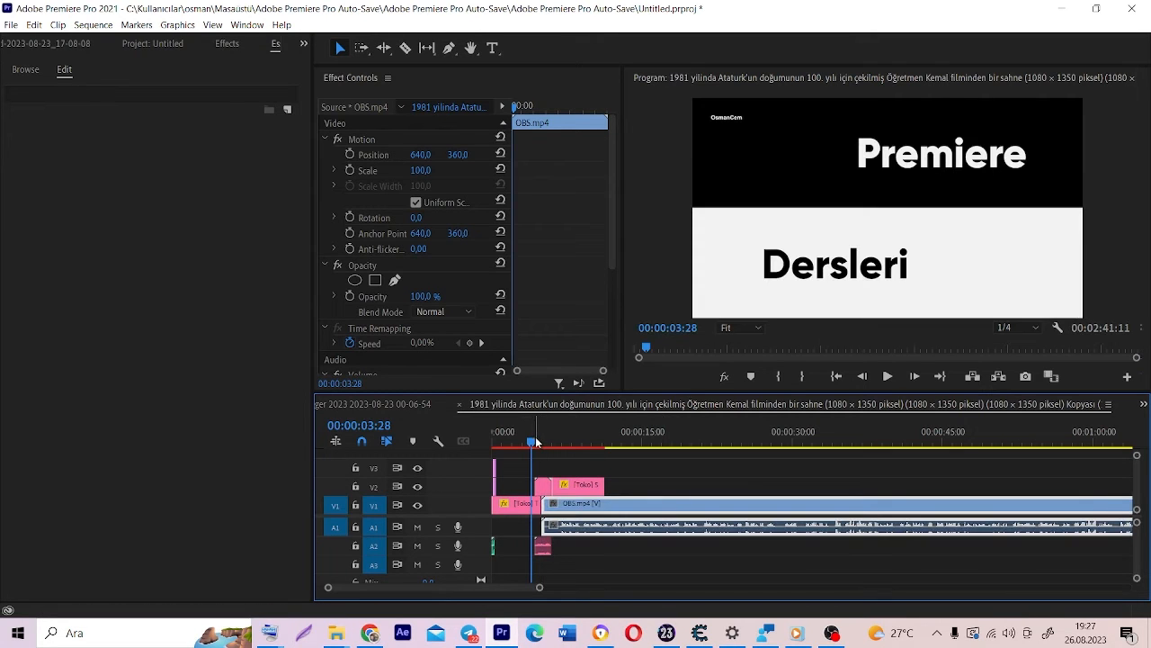
- Move the playhead to the transition at 00:00:04:15 and enlarge the timeline scale around the start of OBS.mp4
click(534, 442)
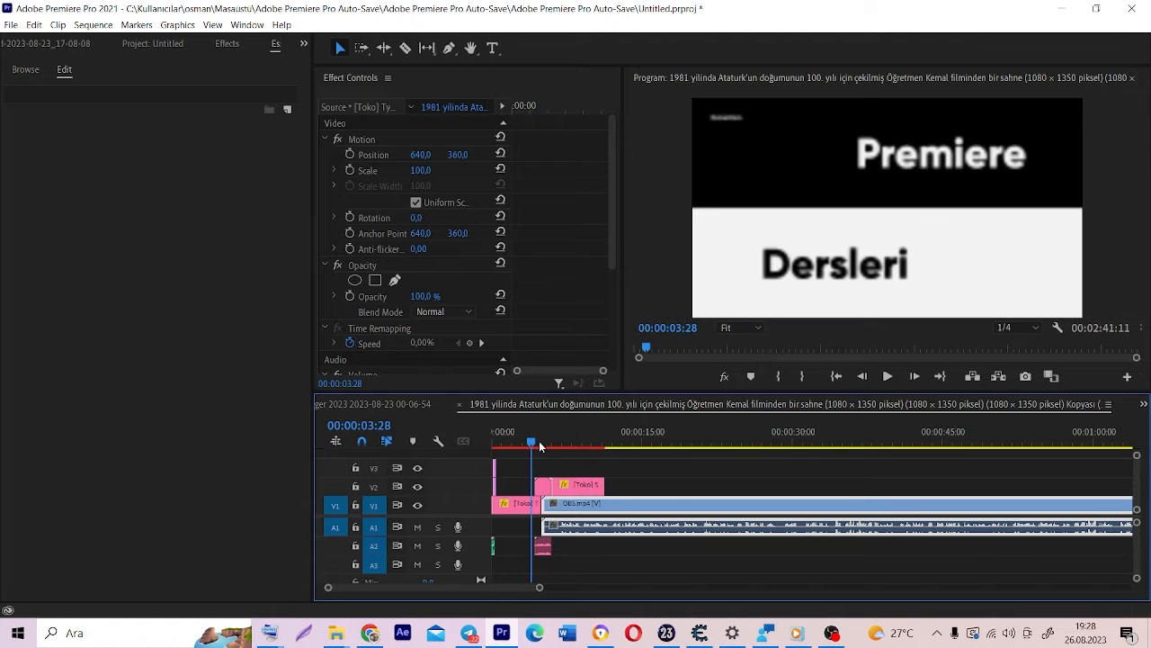
click(537, 441)
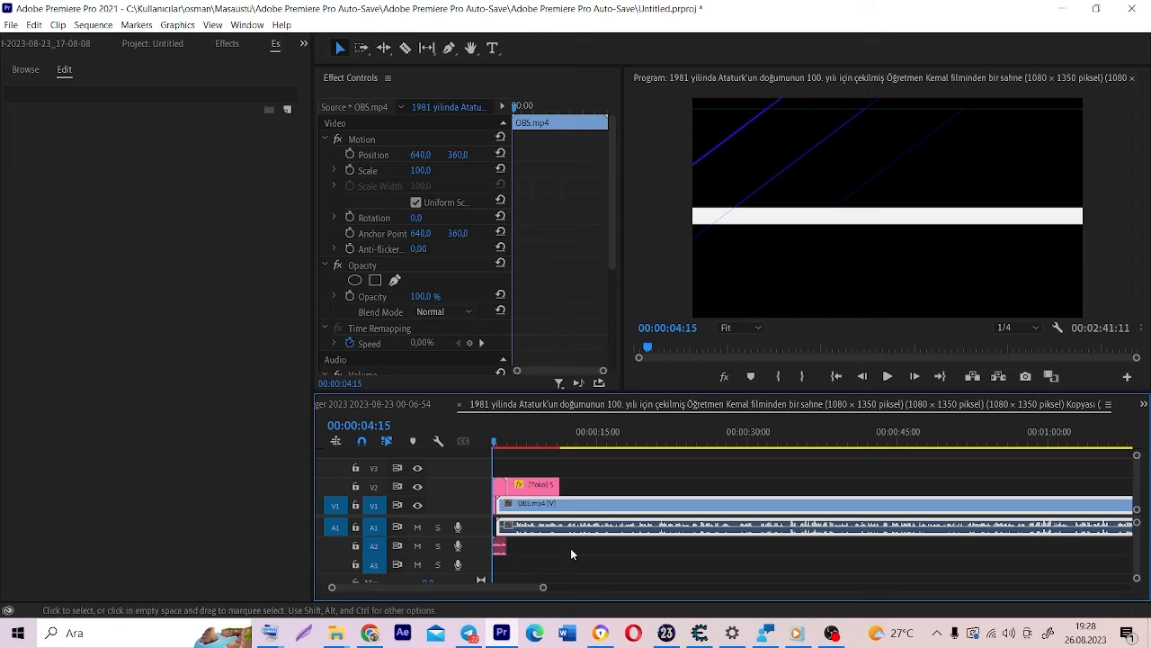
drag(544, 586, 490, 583)
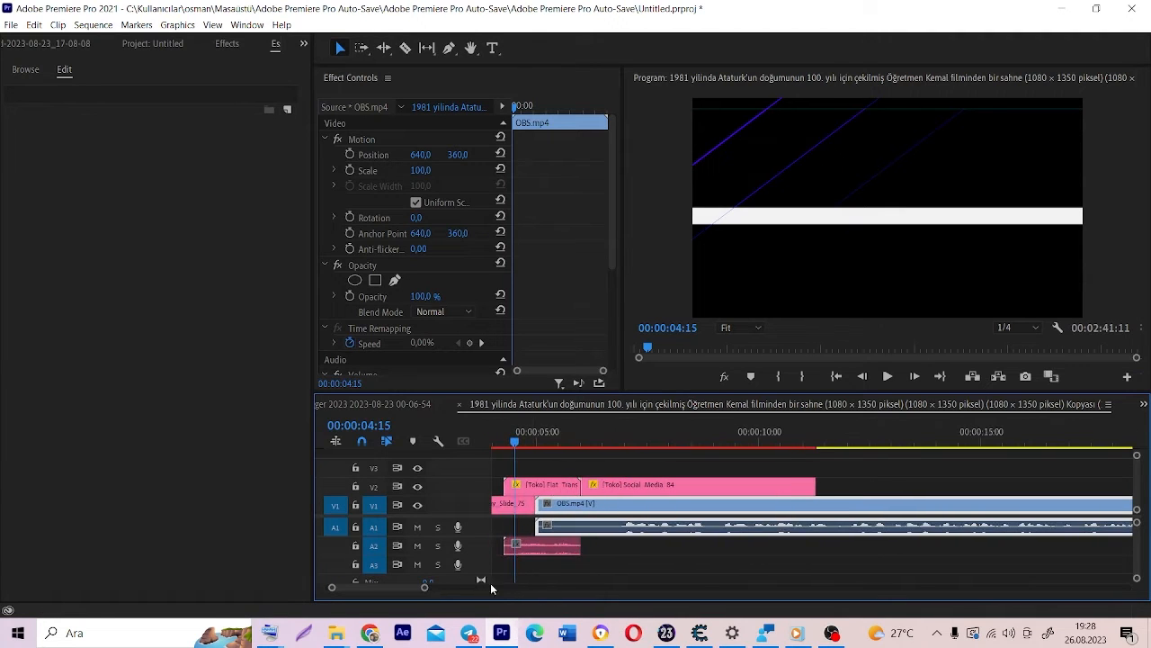
- Undo the shift that placed OBS.mp4 directly against the opening title clip, keeping the clip itself in the sequence
click(36, 27)
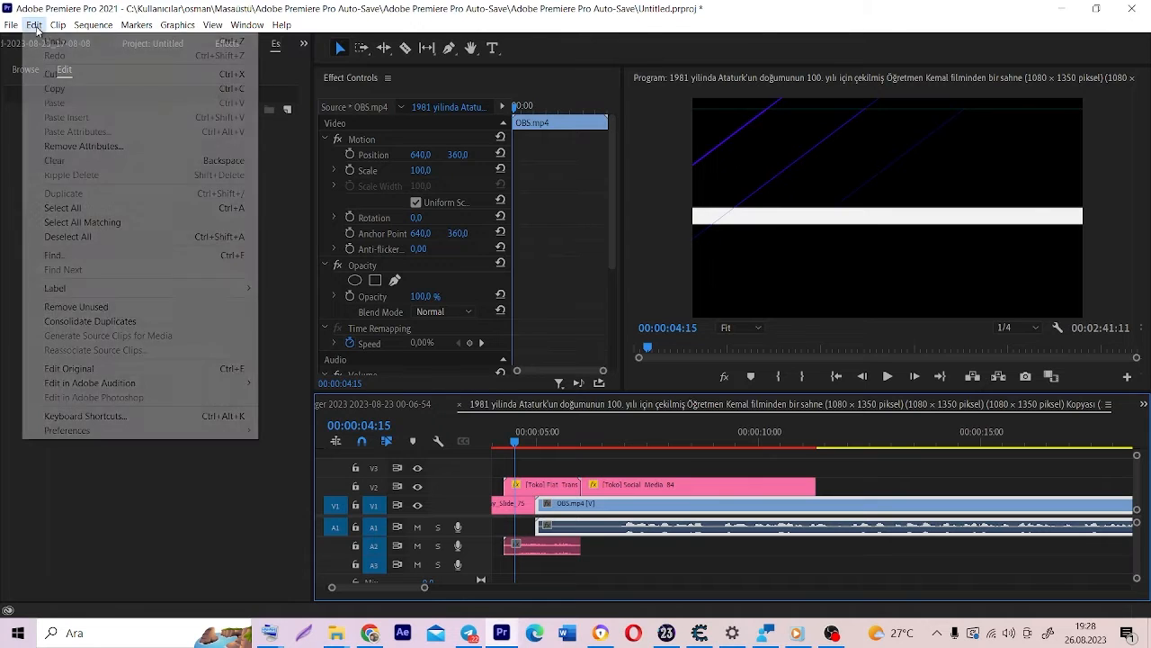
click(68, 42)
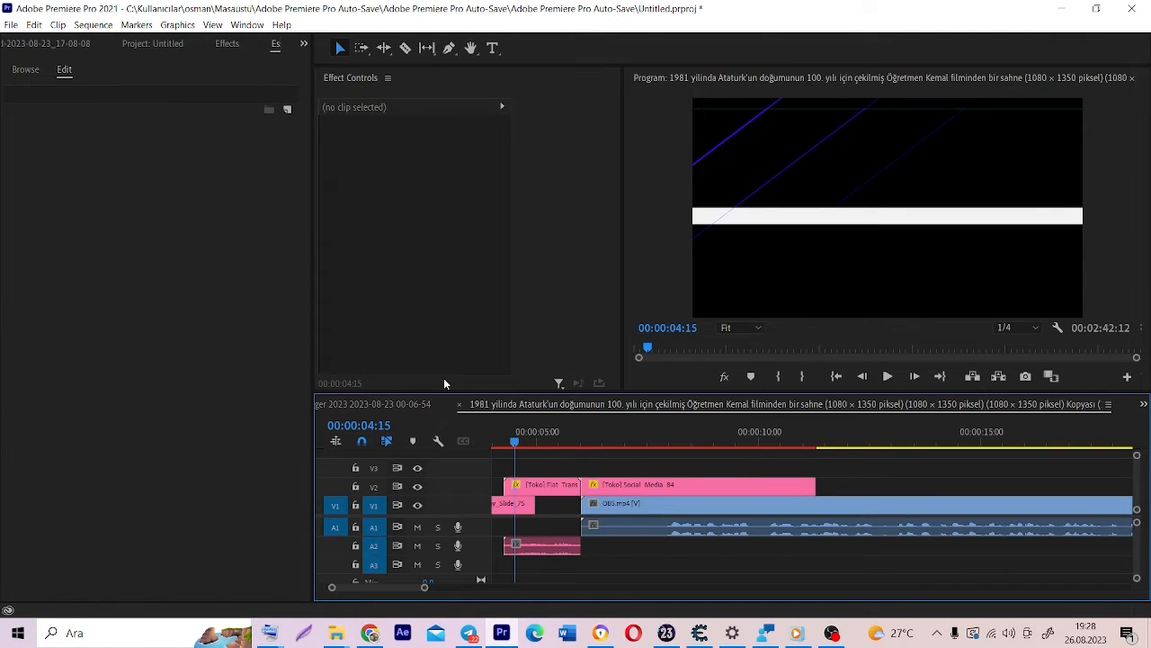
click(34, 24)
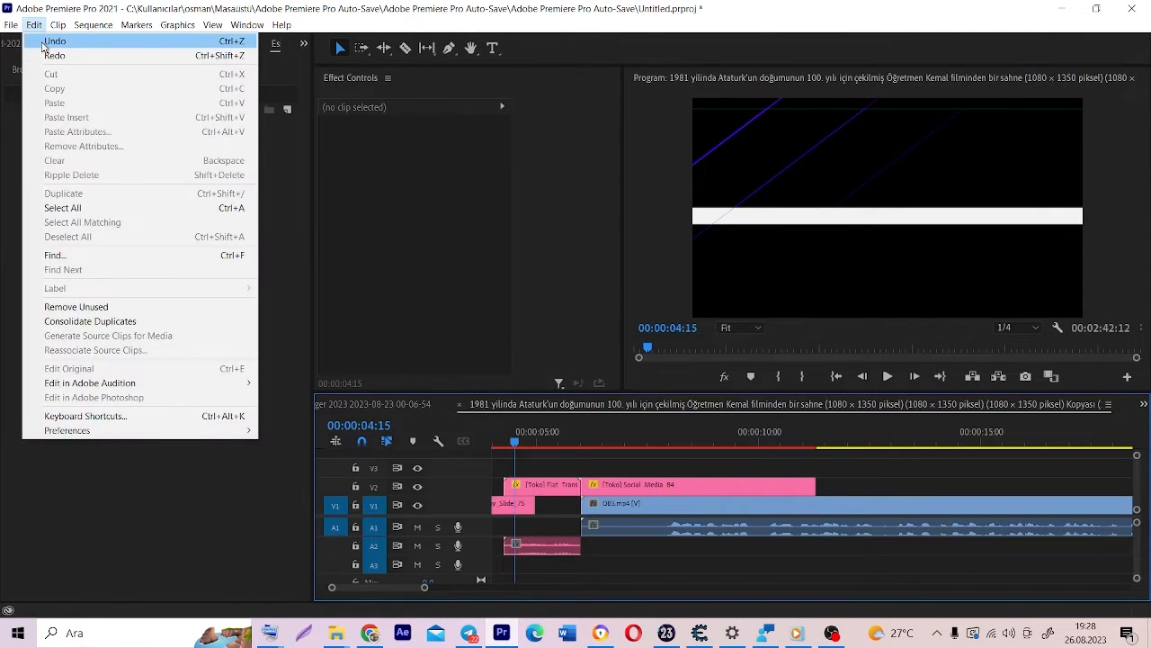
click(41, 43)
click(35, 24)
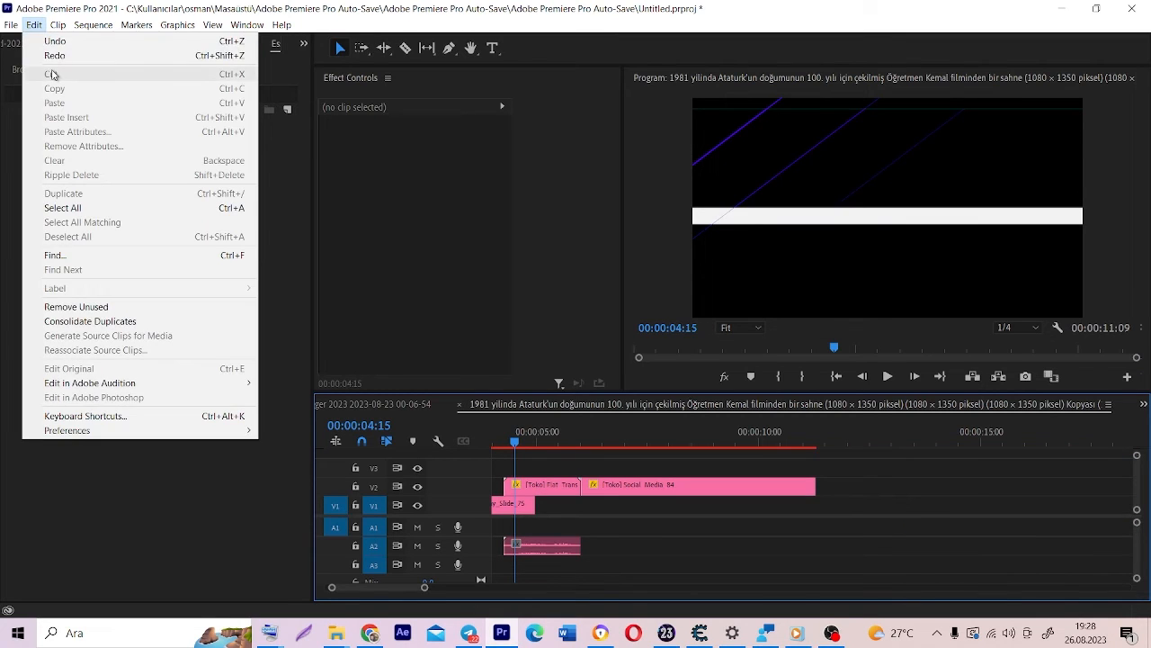
click(49, 54)
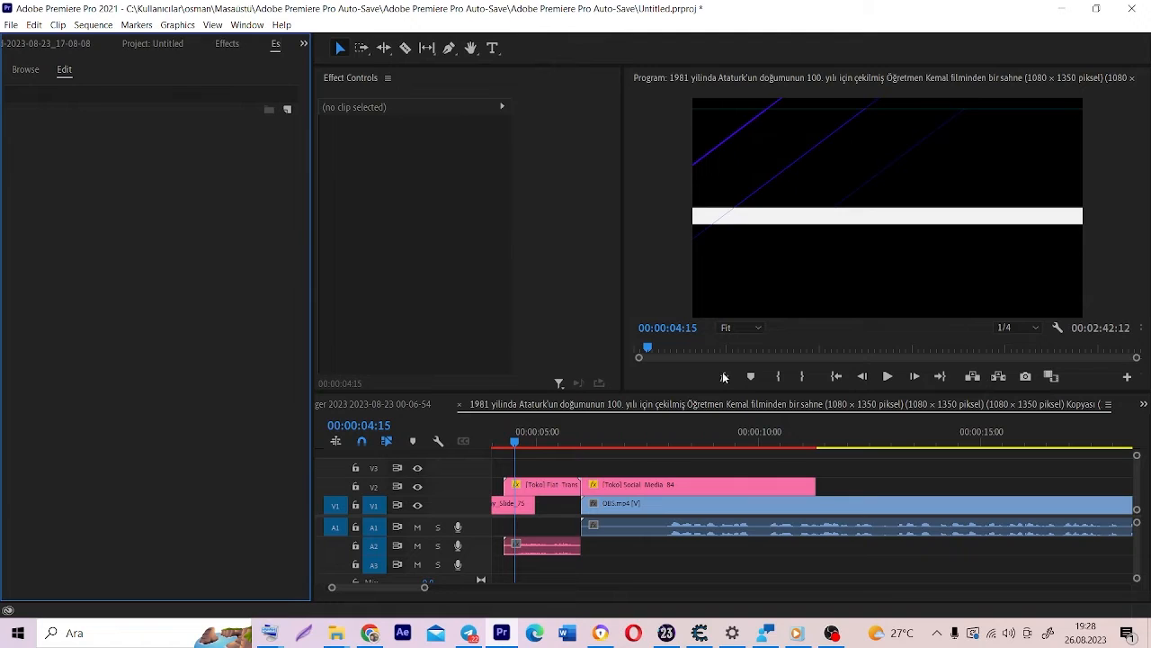
- Play the sequence from its beginning into OBS.mp4 and return the playhead to the transition at 00:00:05:09
click(837, 377)
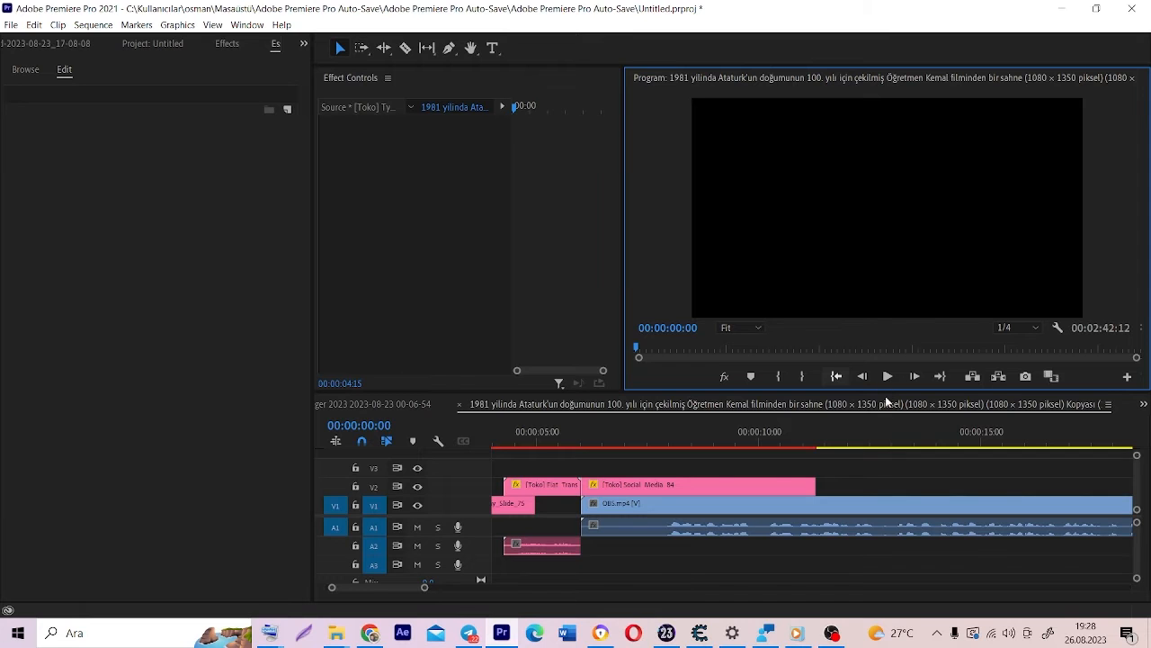
click(887, 376)
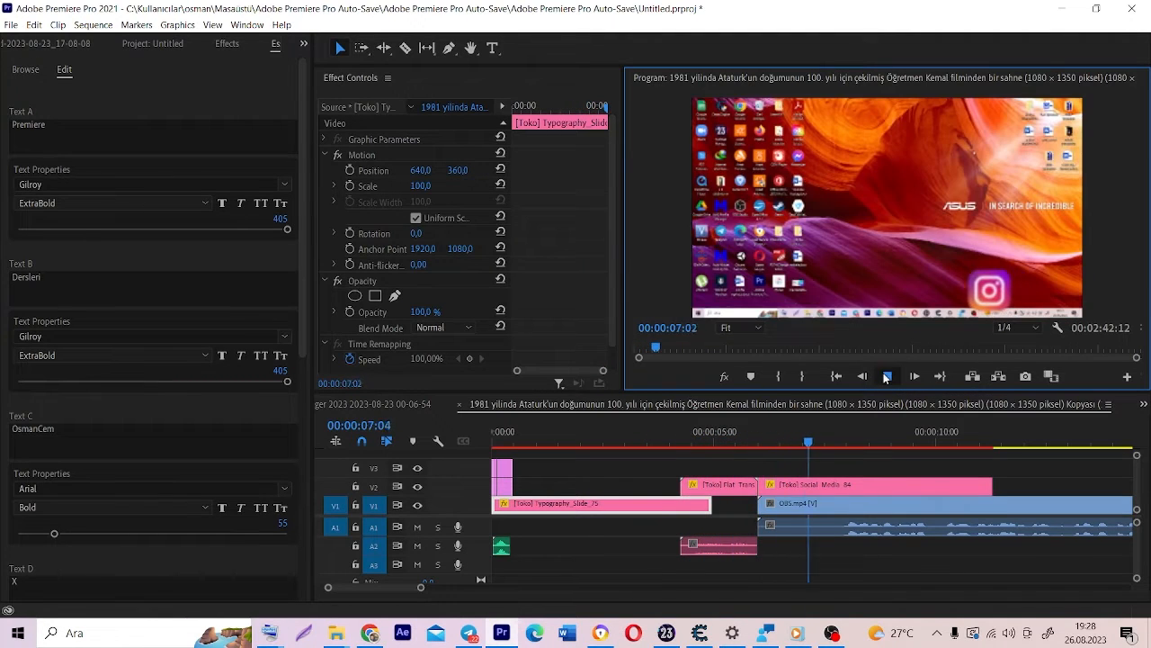
click(886, 378)
click(795, 445)
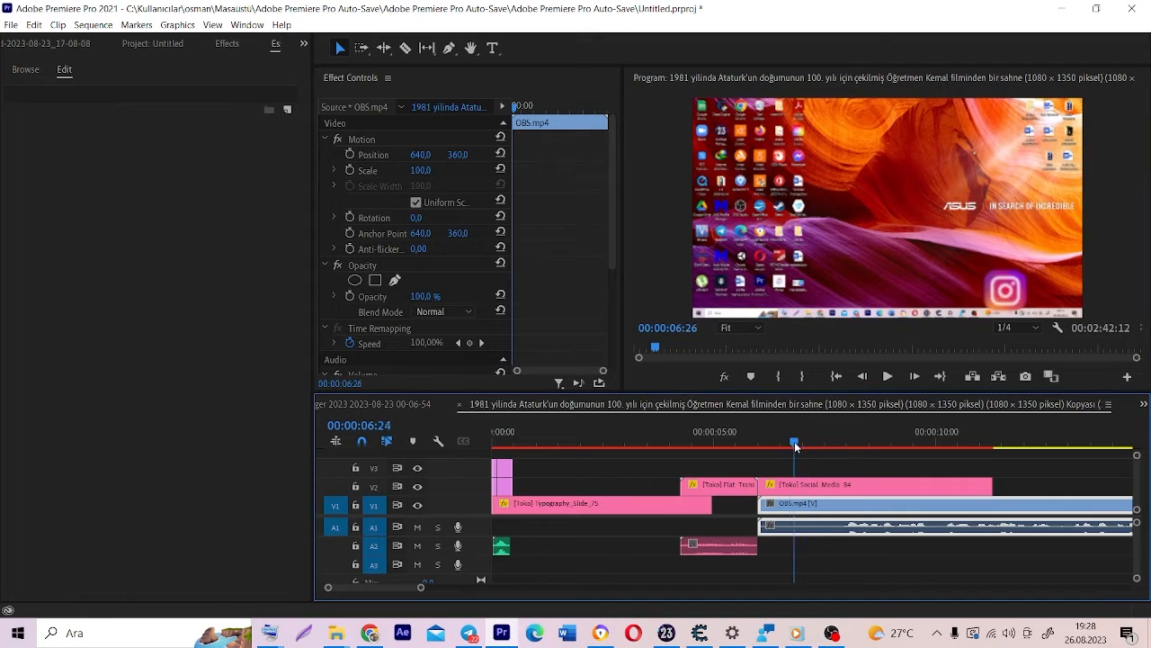
drag(795, 444, 729, 450)
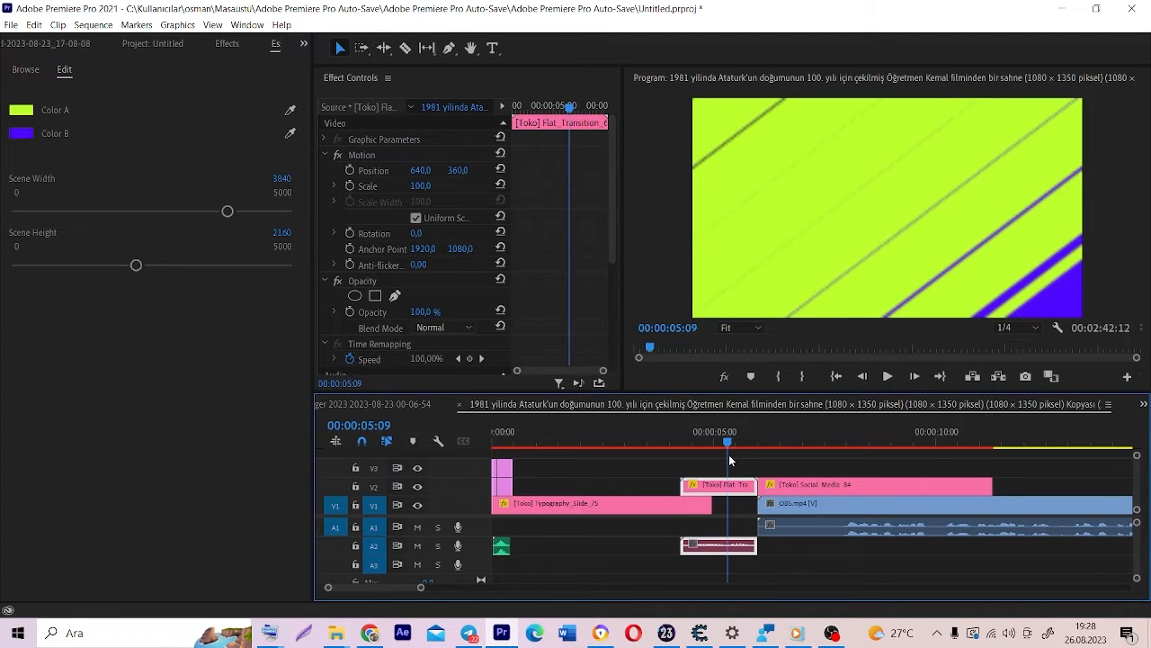
- Move the Flat_Transition clip earlier on V2 and close the gap between the opening title clip and OBS.mp4 on V1
drag(727, 489, 666, 491)
click(739, 511)
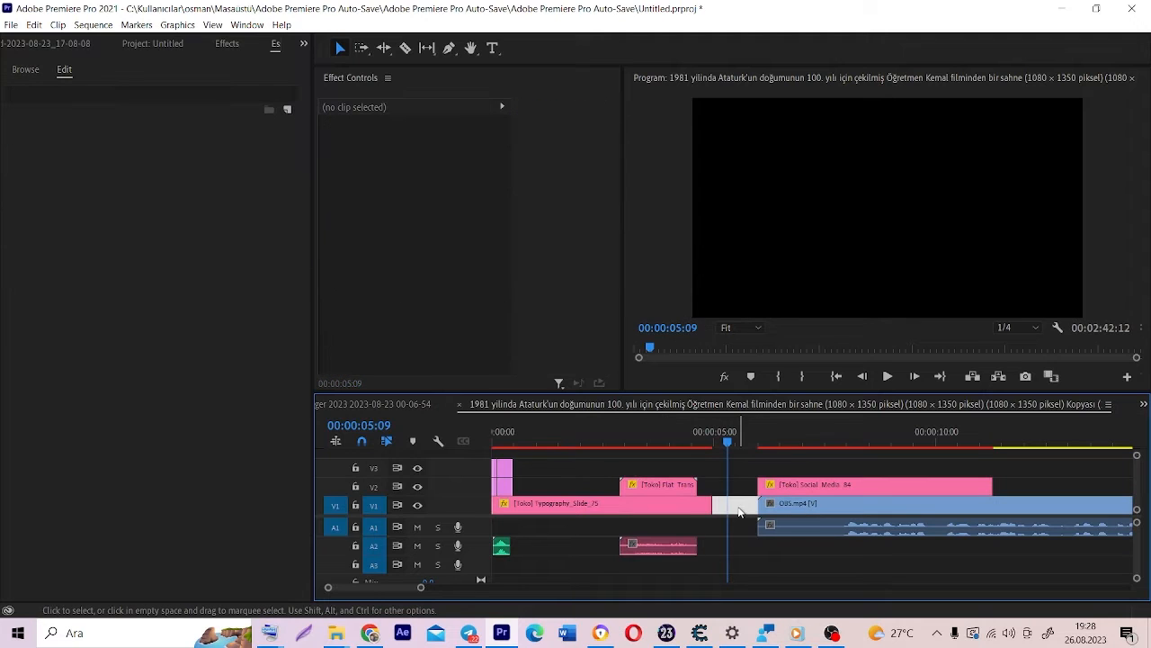
key(Delete)
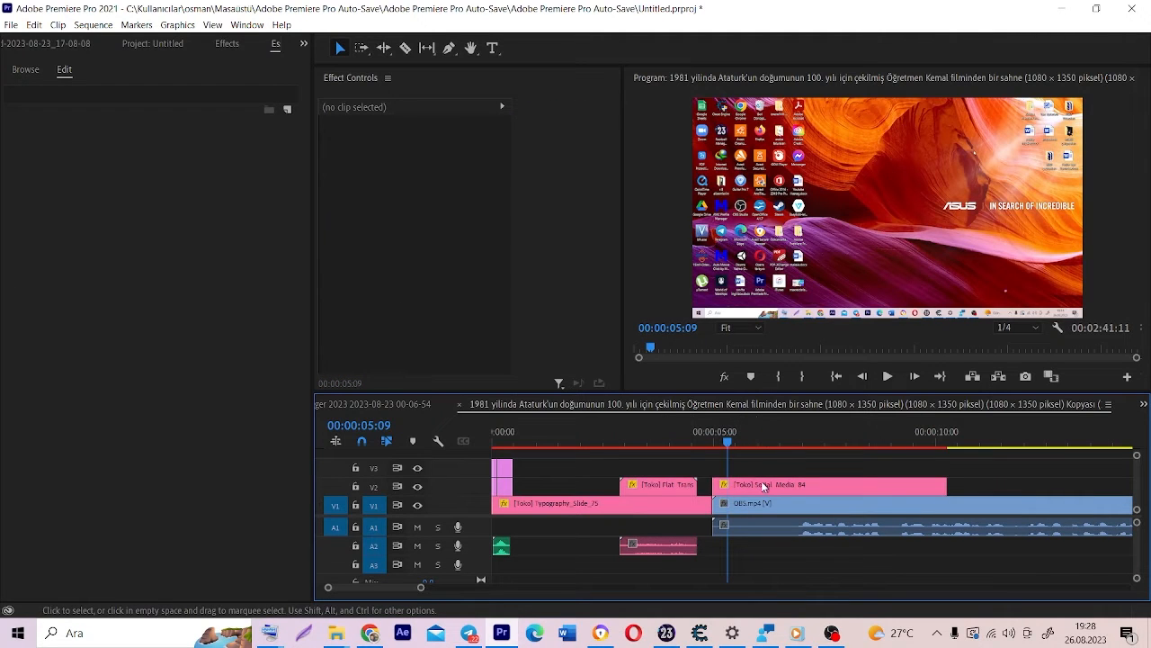
- Centre the Flat_Transition clip over the title and OBS.mp4 cut, with the Social_Media_84 graphic directly after it on V2
drag(773, 484, 960, 484)
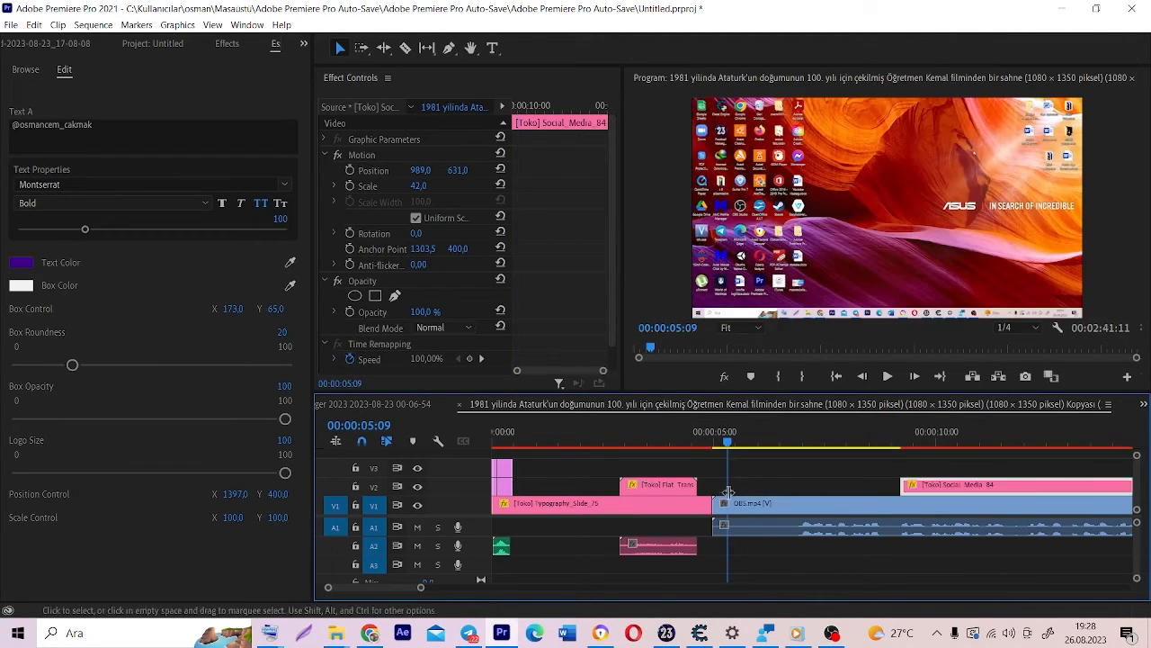
drag(667, 489, 722, 486)
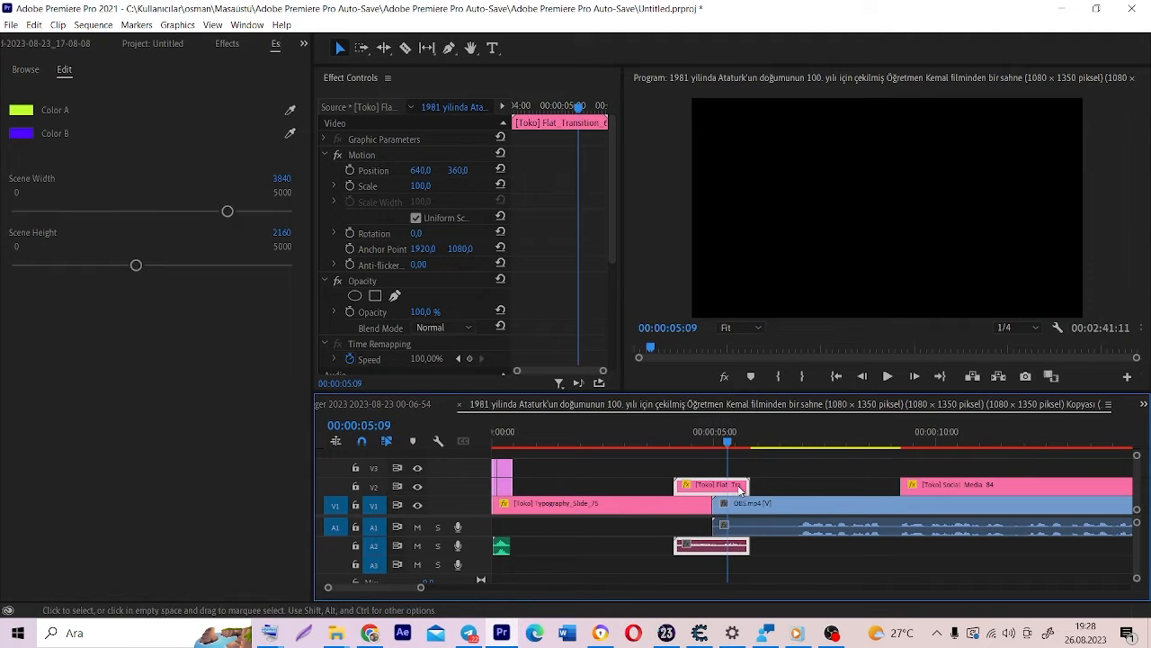
drag(727, 442, 783, 449)
drag(935, 482, 791, 490)
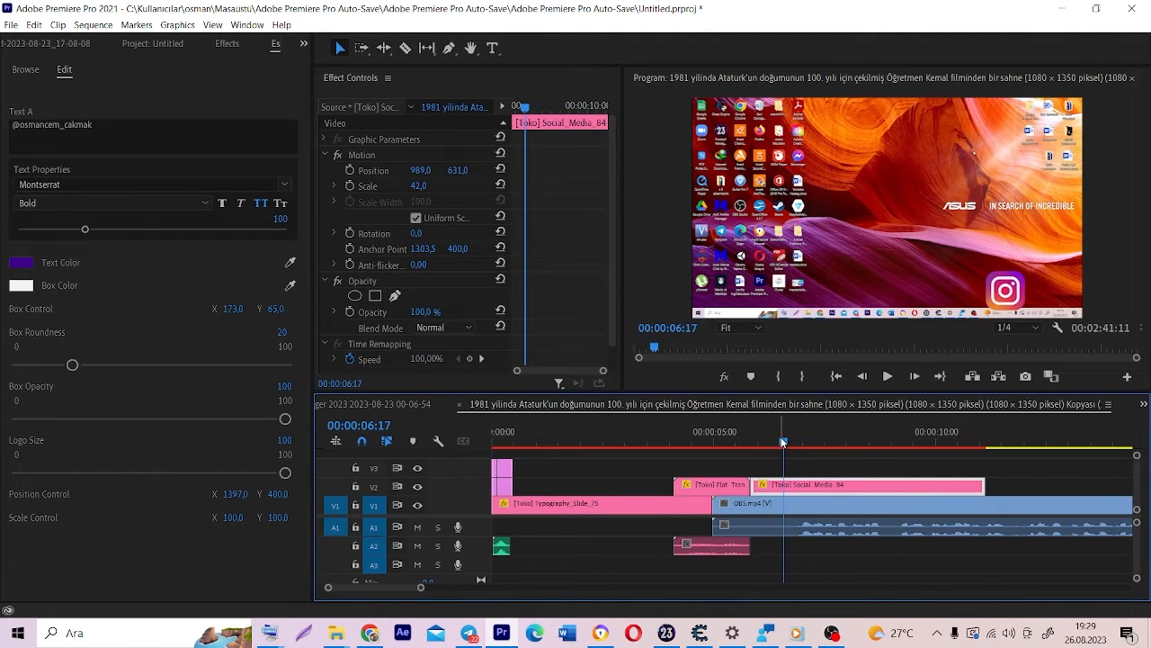
- Set the Social_Media_84 graphic's horizontal position to 911 so its text fits the frame, and play it back
drag(784, 442, 830, 443)
click(839, 486)
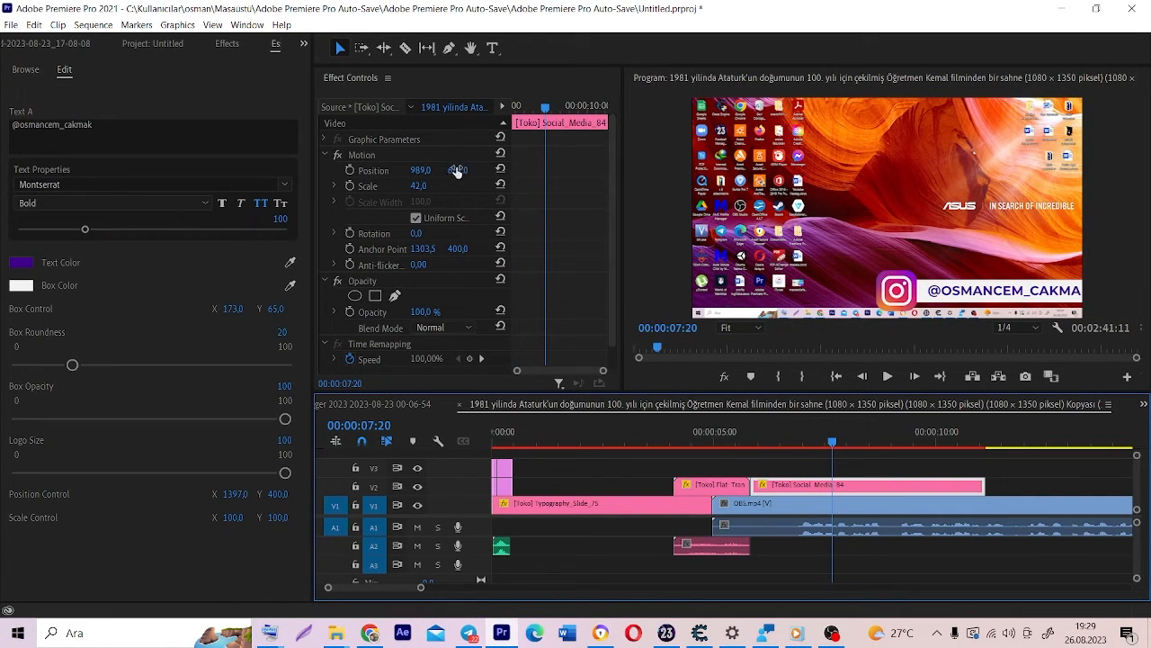
drag(417, 173, 364, 173)
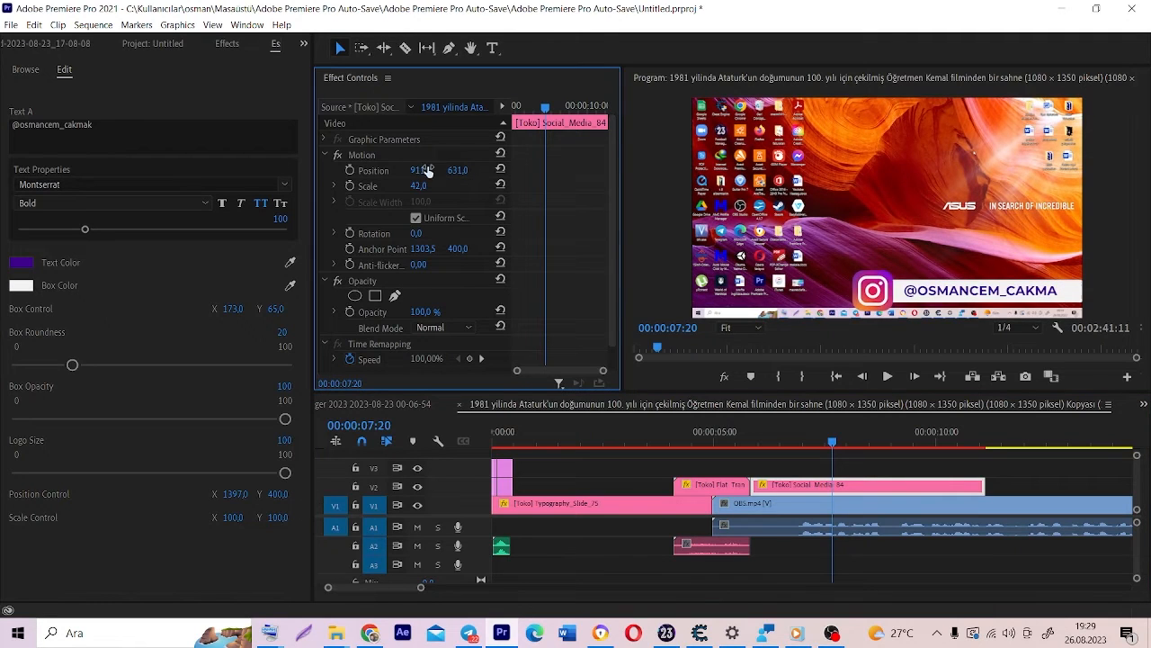
click(887, 376)
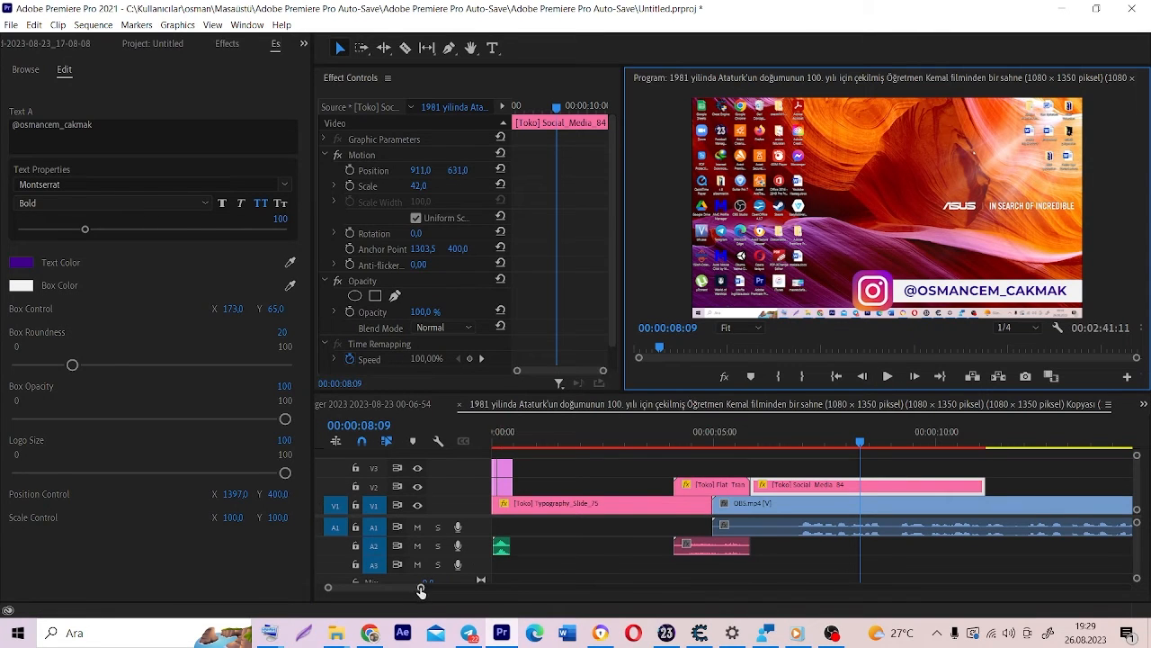
- Show more of the sequence in the timeline, check the social media graphic and transition, and browse the graphics templates
drag(421, 590, 562, 589)
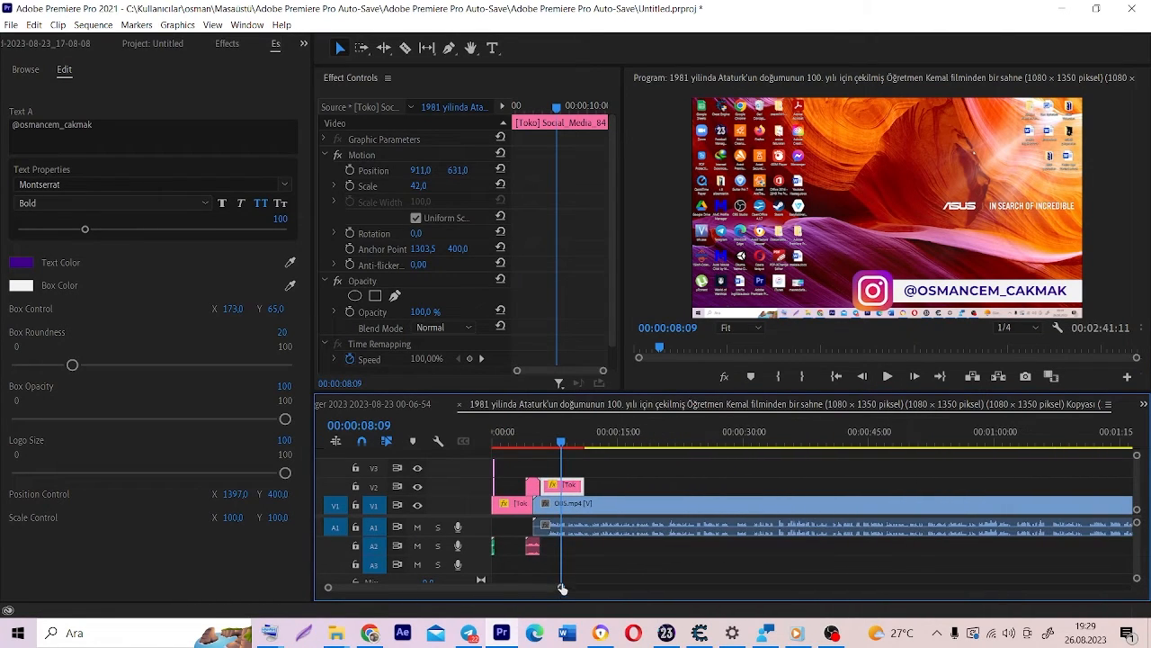
drag(564, 437, 560, 442)
click(573, 487)
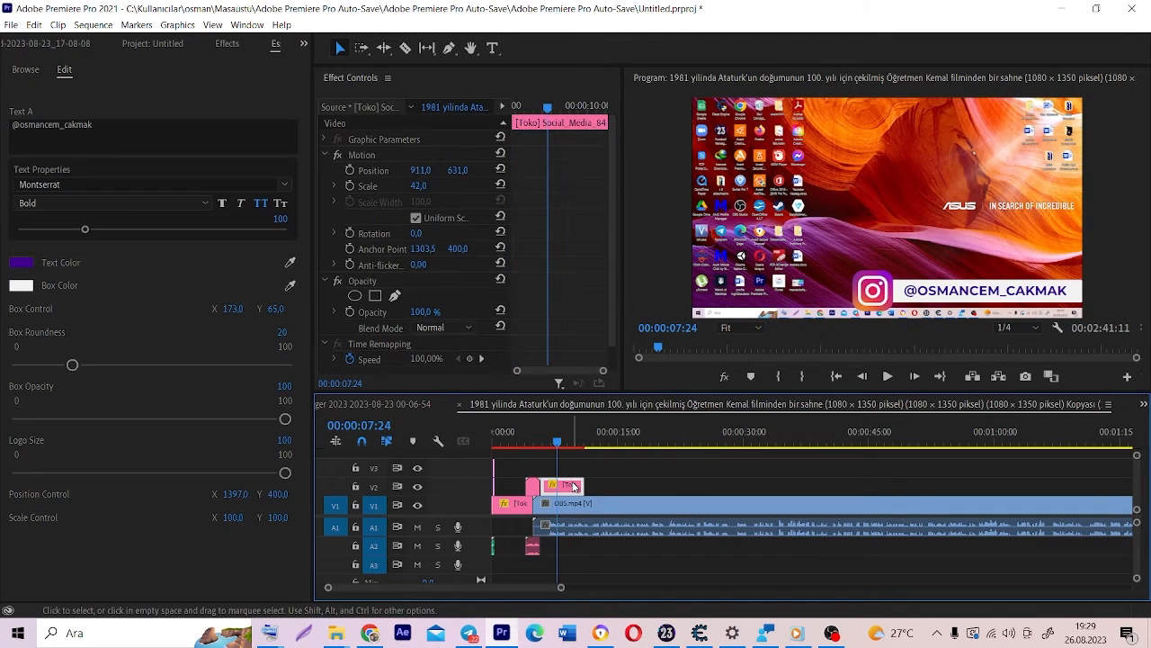
drag(558, 442, 531, 452)
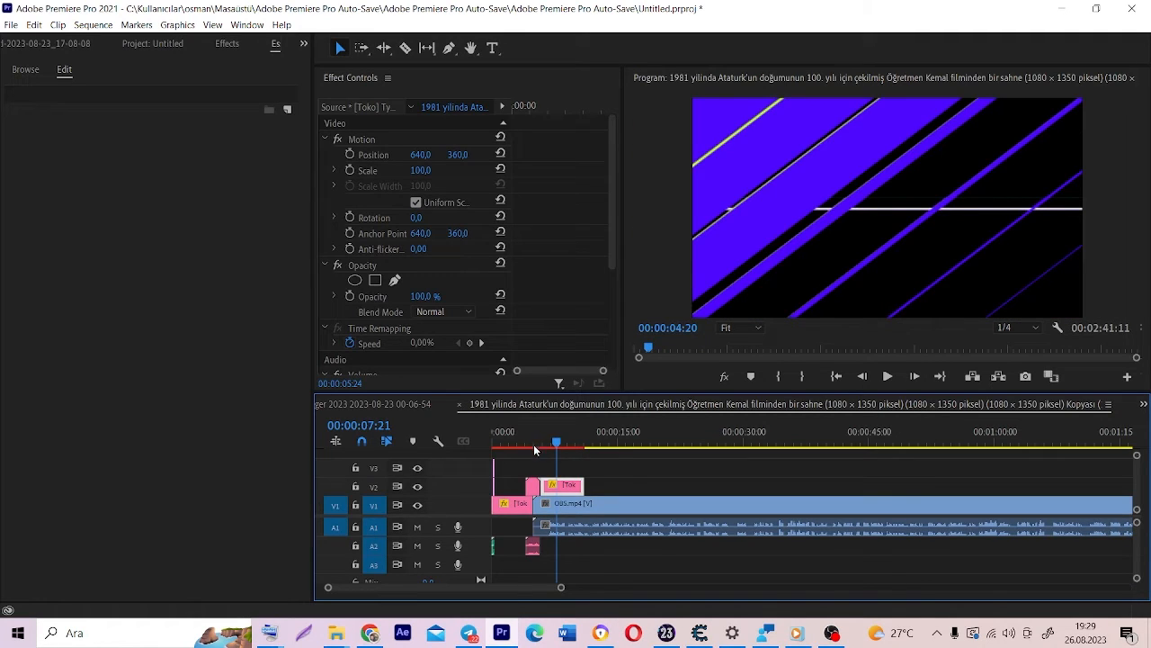
click(838, 377)
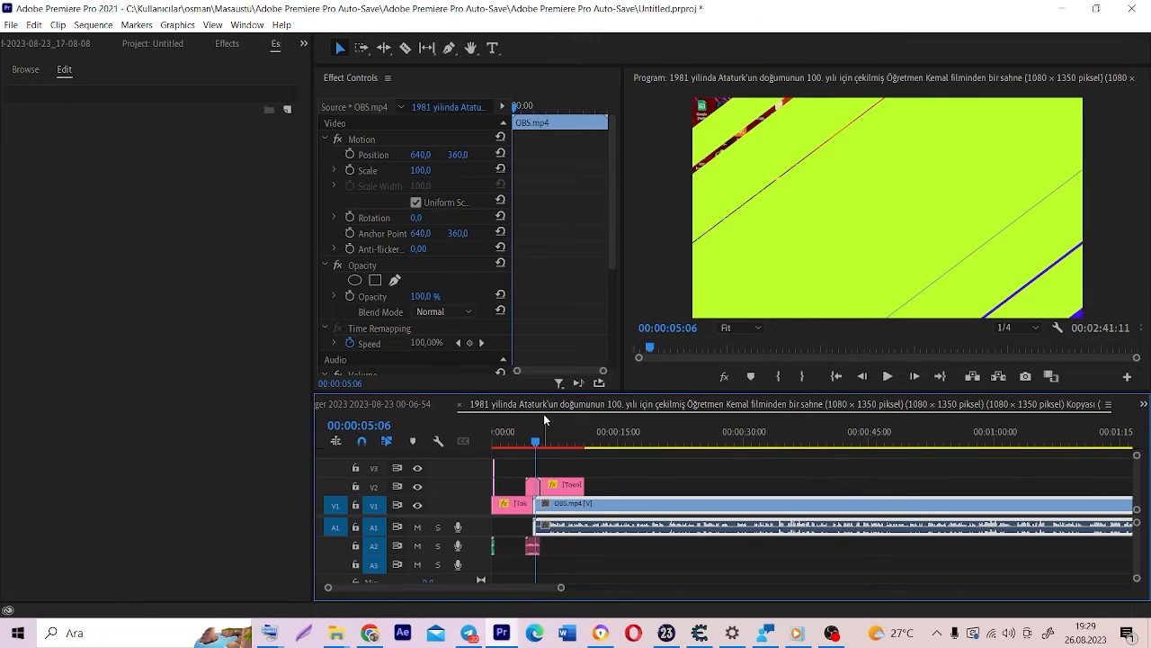
click(27, 71)
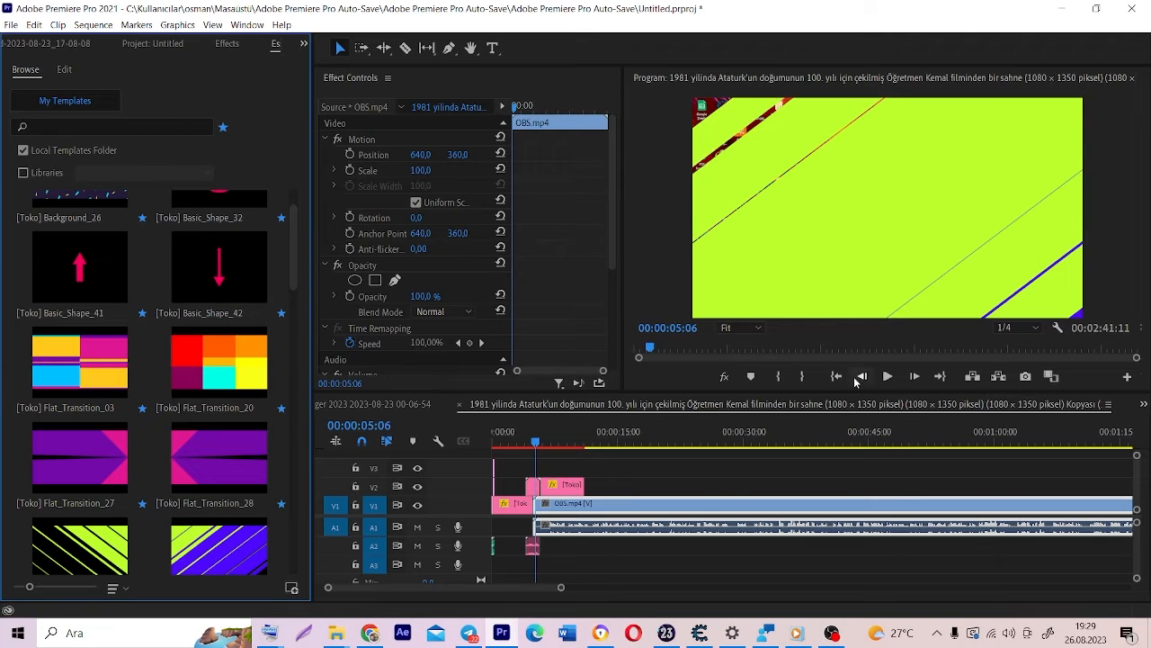
- Set the audio volume level of OBS.mp4 to 6 dB
click(707, 505)
scroll(454, 256, down, 2)
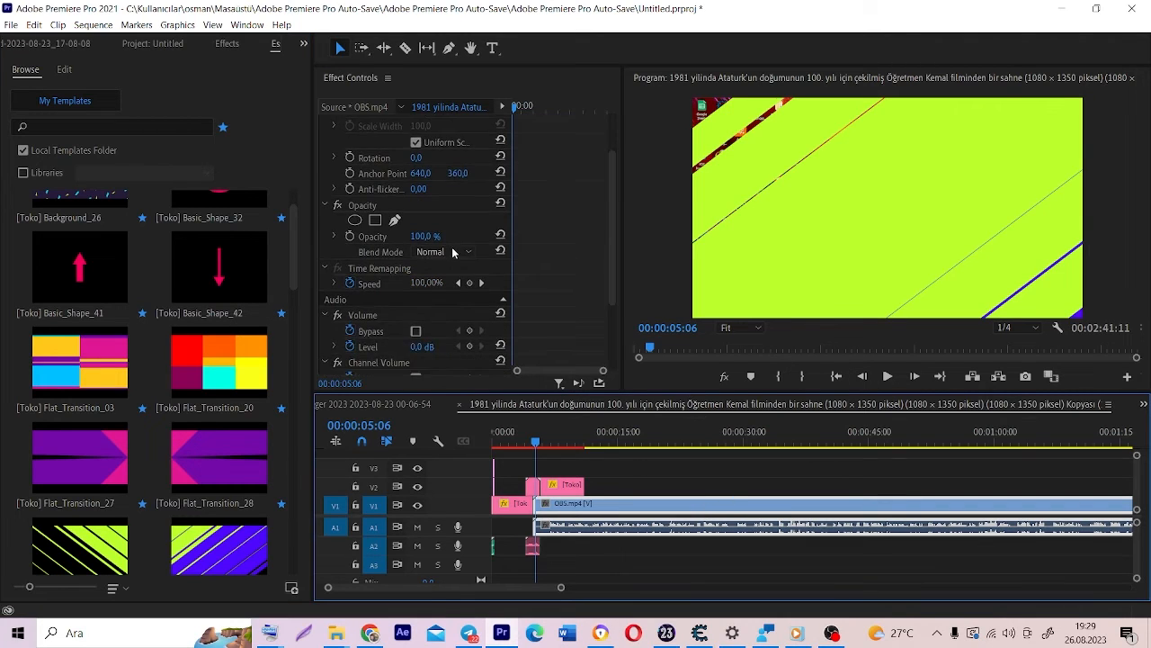
click(432, 315)
text(6)
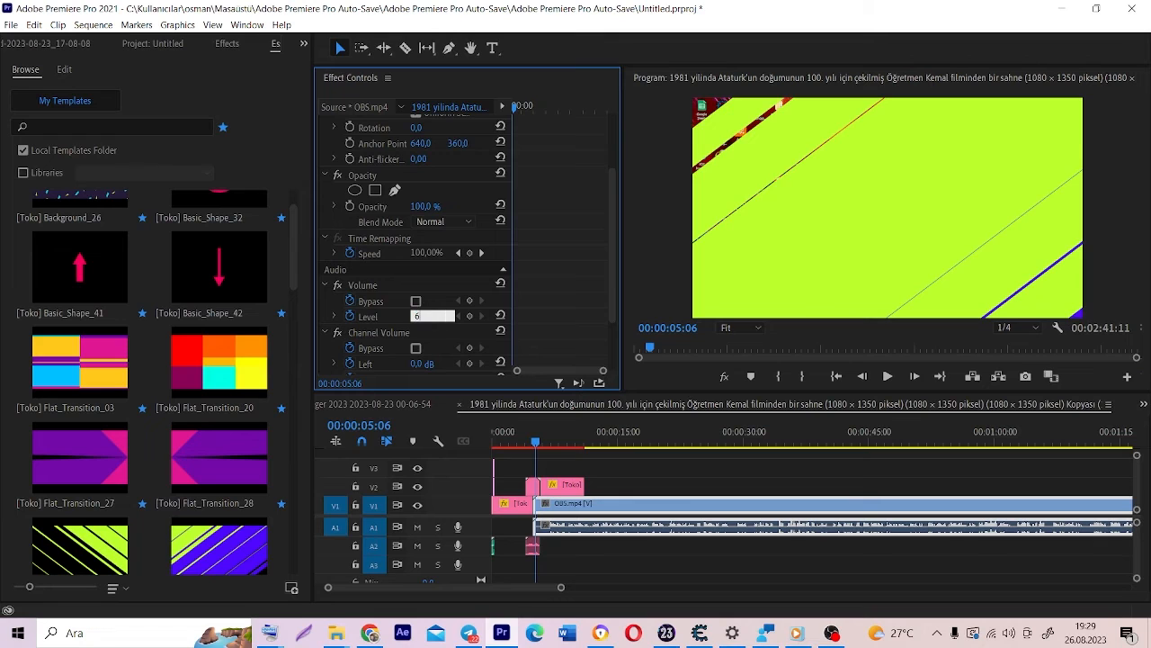
- Preview the change from the opening title to OBS.mp4 and return the playhead to the sequence start
click(531, 444)
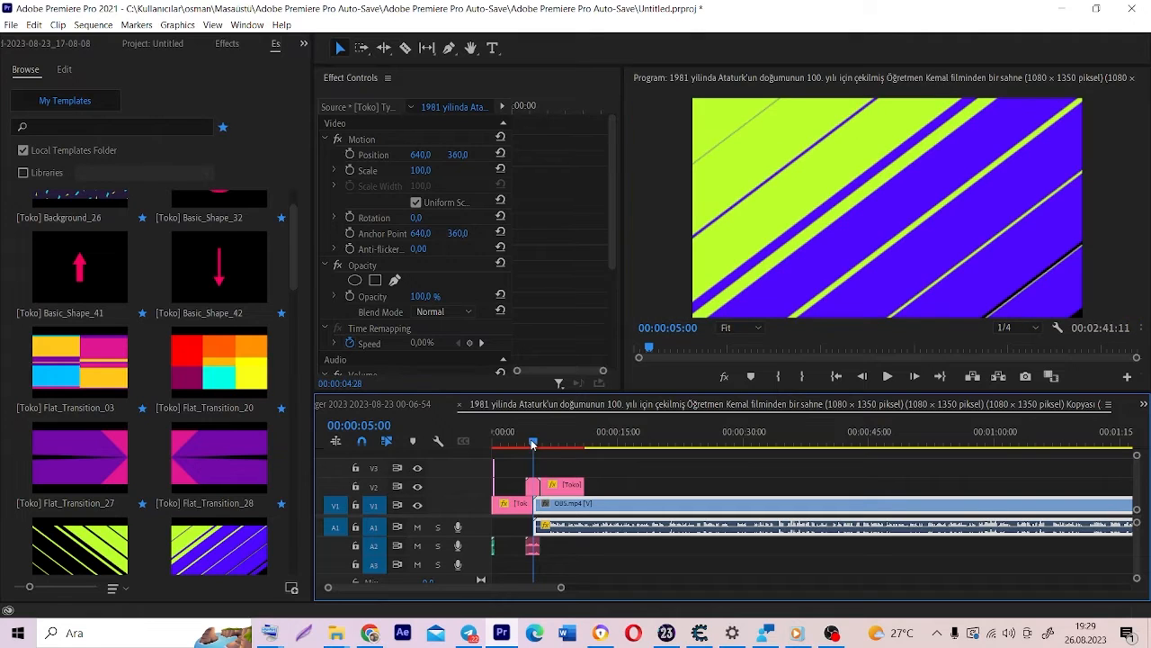
drag(535, 441, 524, 445)
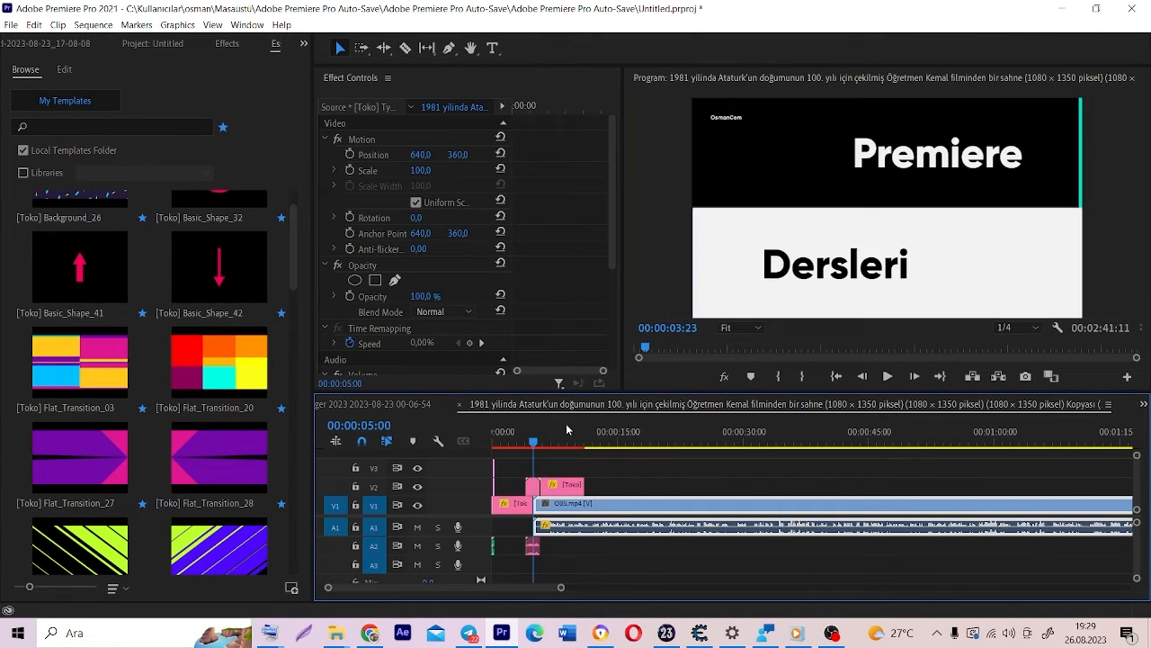
key(Down)
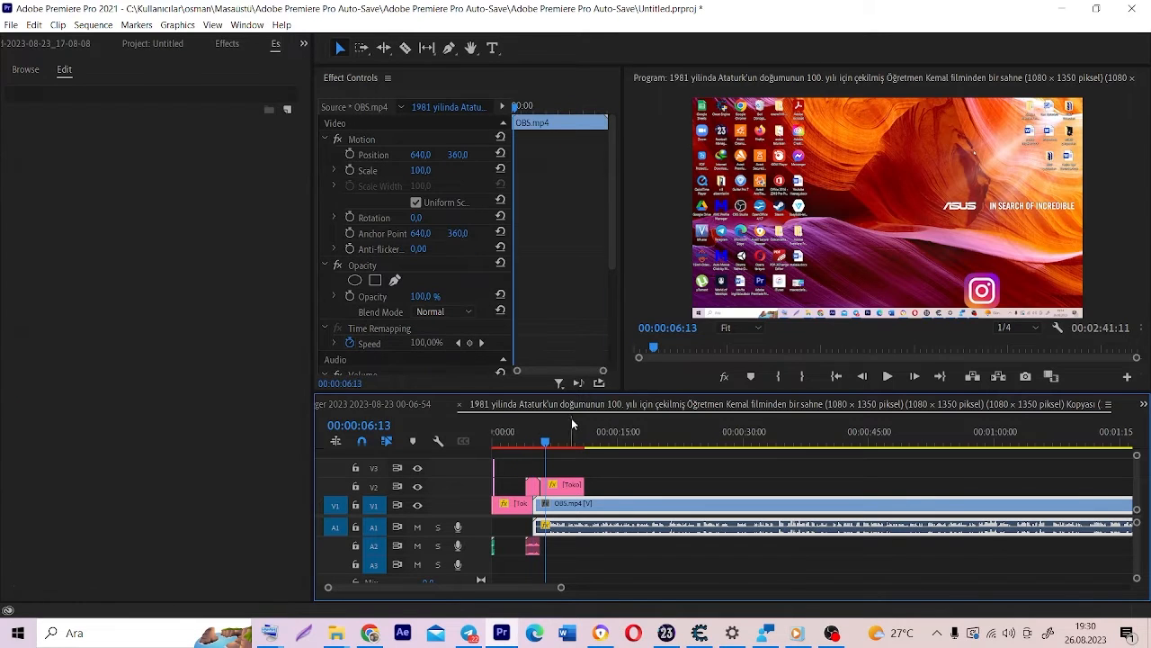
click(827, 376)
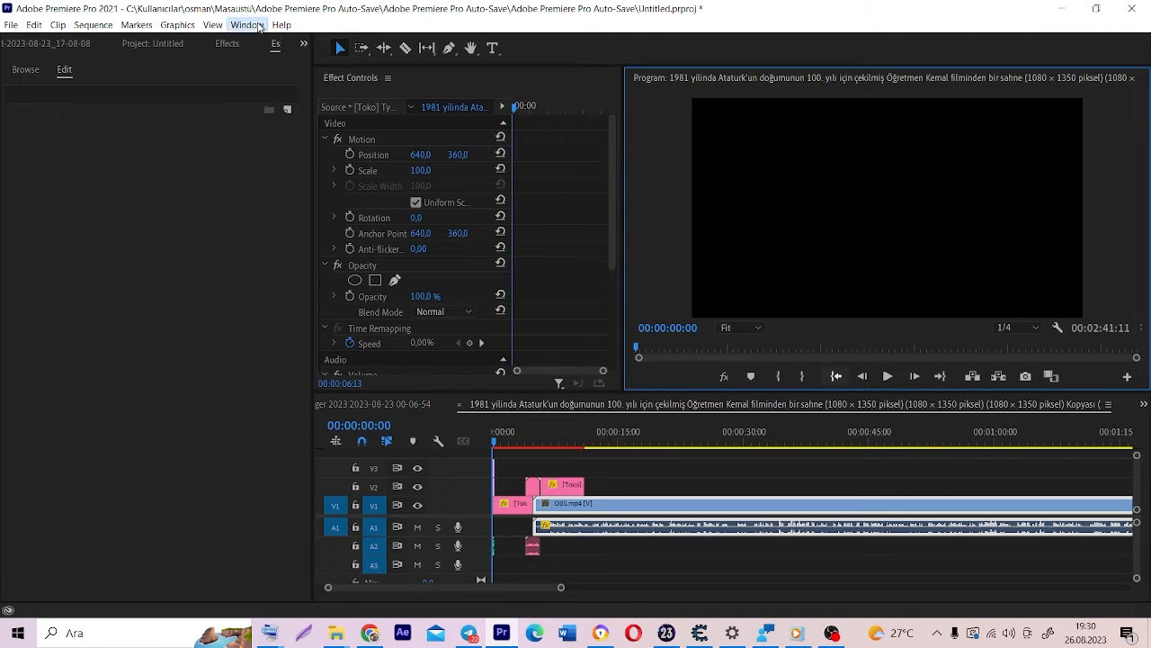
- Look through the list of installed extensions and close it
click(252, 25)
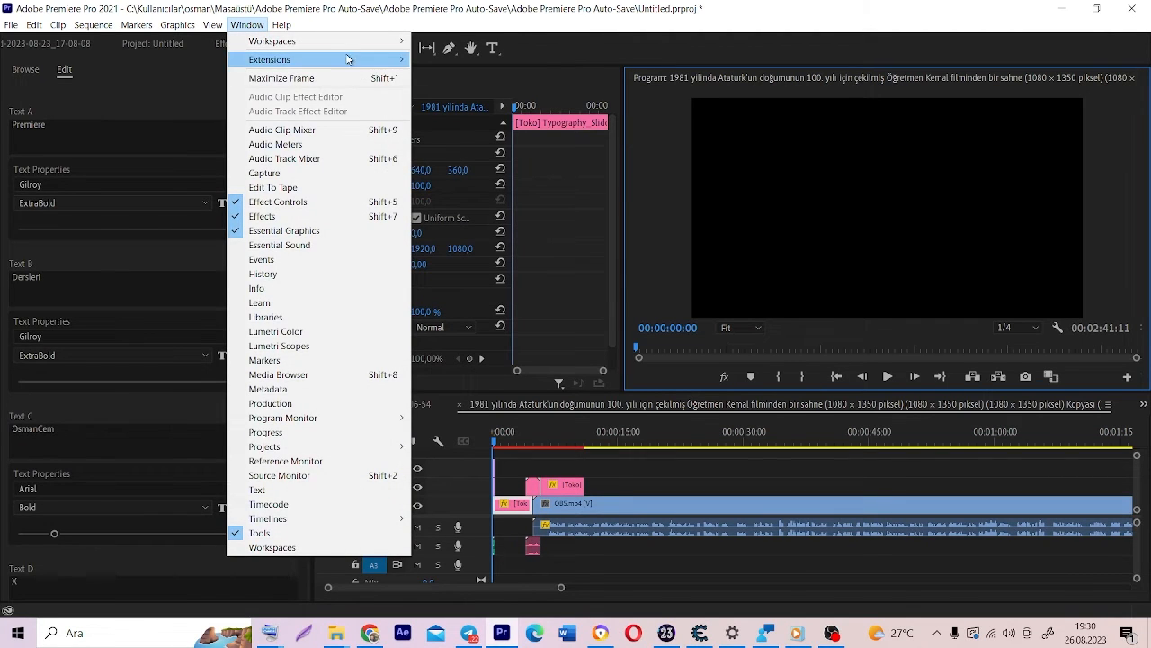
mouse_move(396, 59)
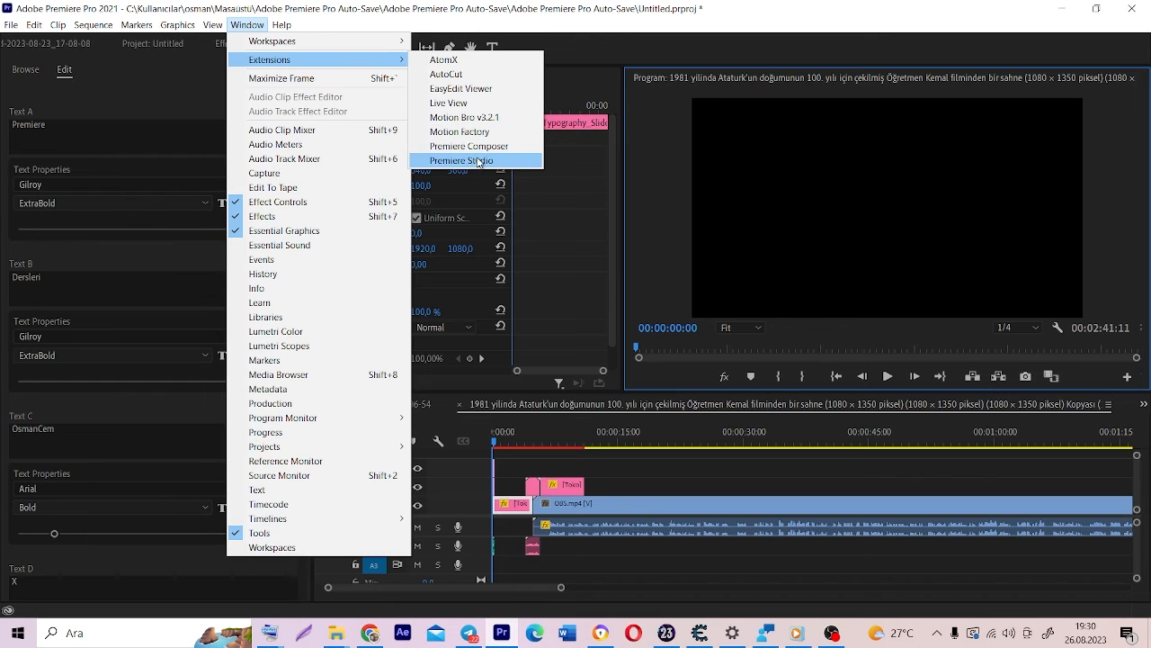
click(747, 482)
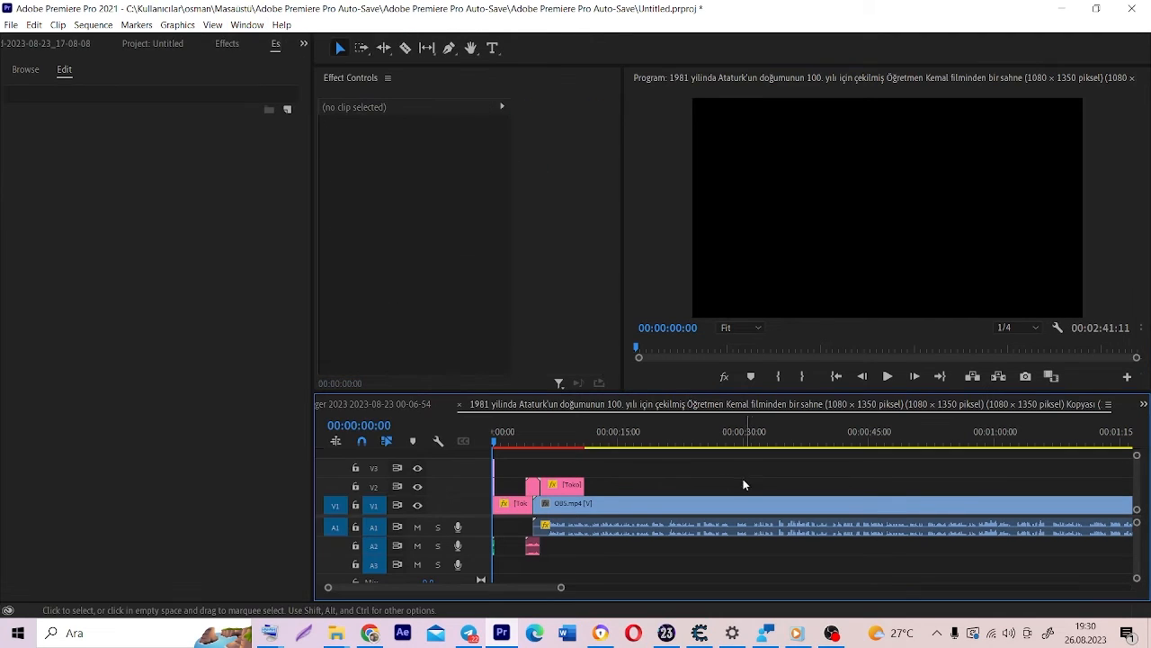
- Add a Cross Dissolve video transition to the end of the OBS.mp4 clip on track V1
click(491, 442)
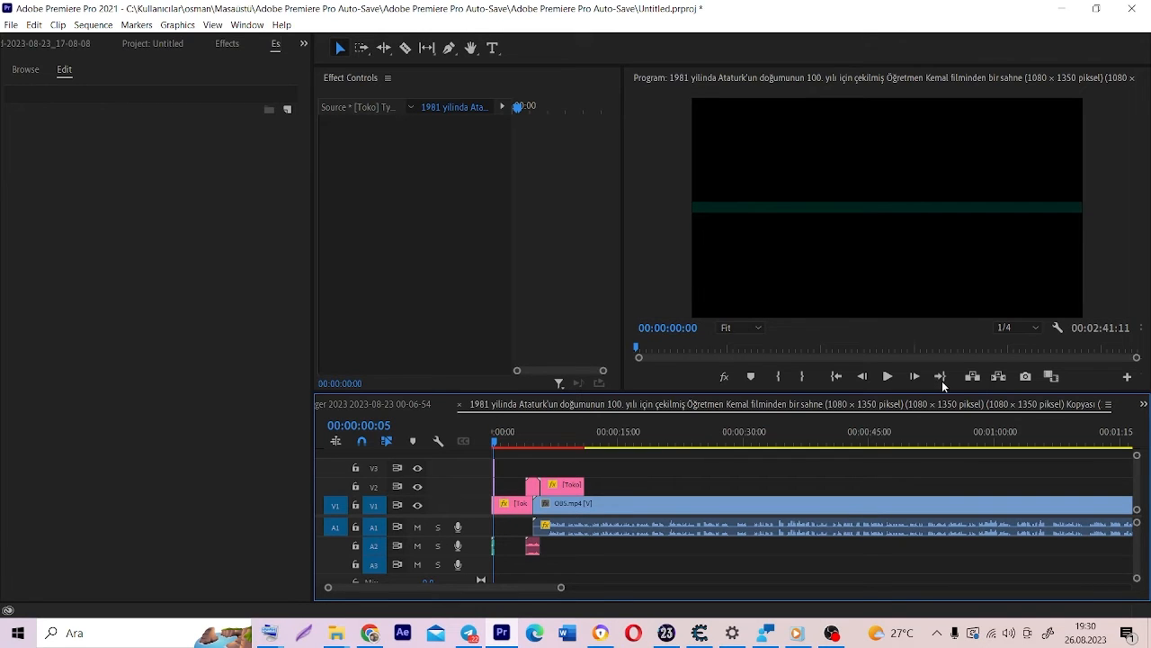
click(940, 378)
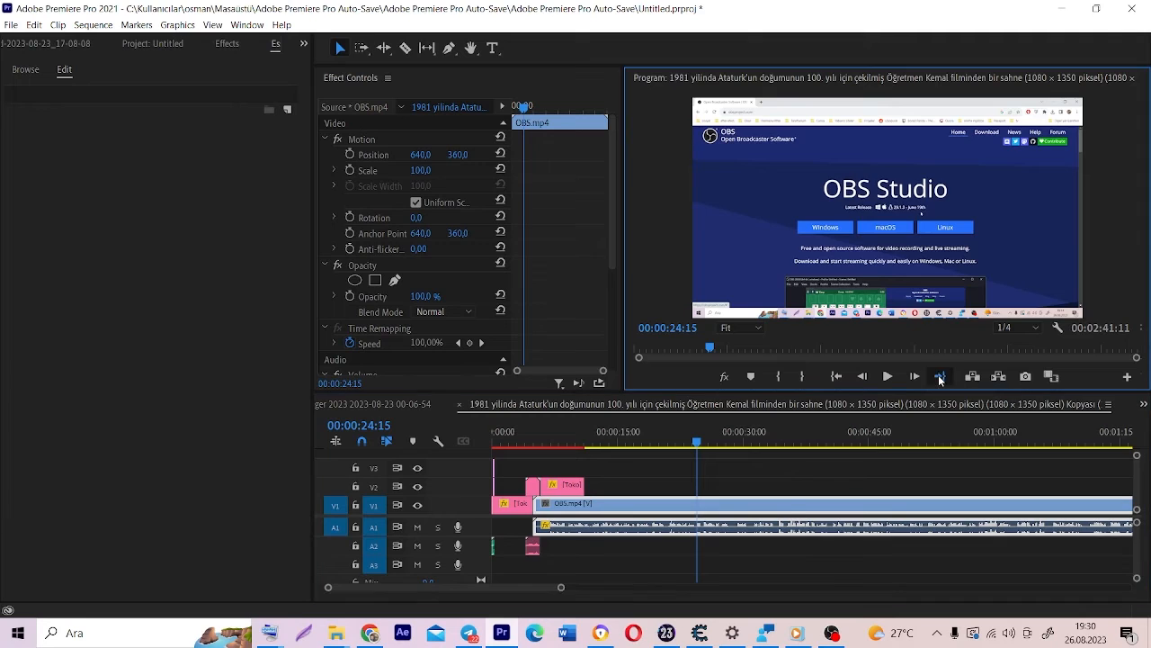
click(229, 44)
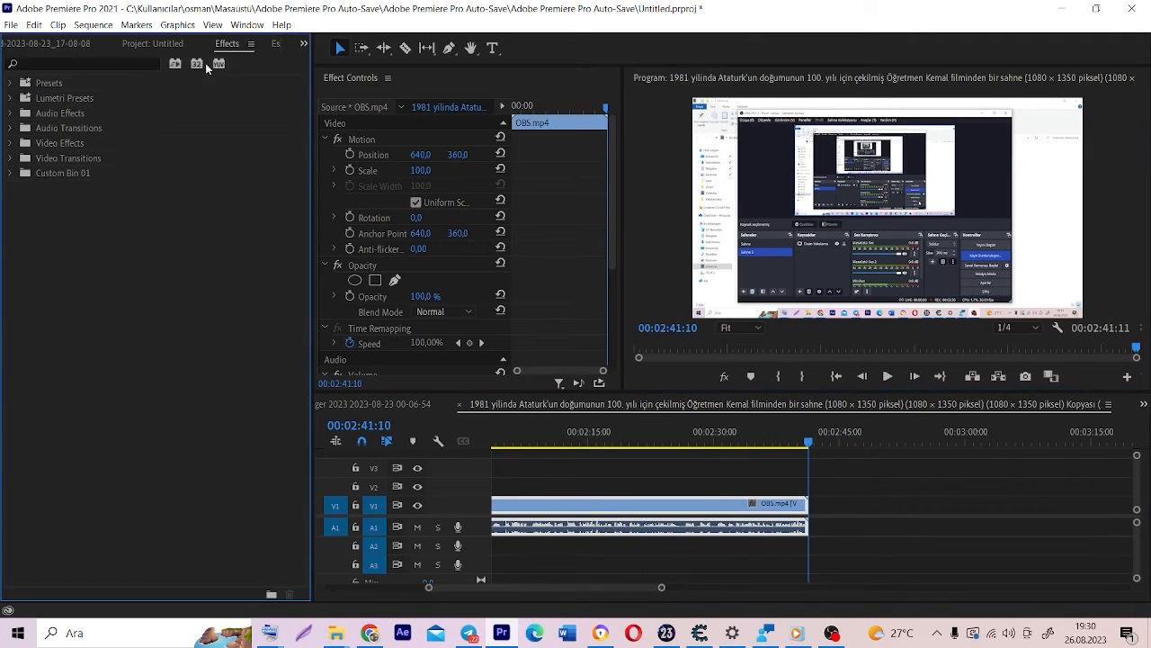
click(13, 158)
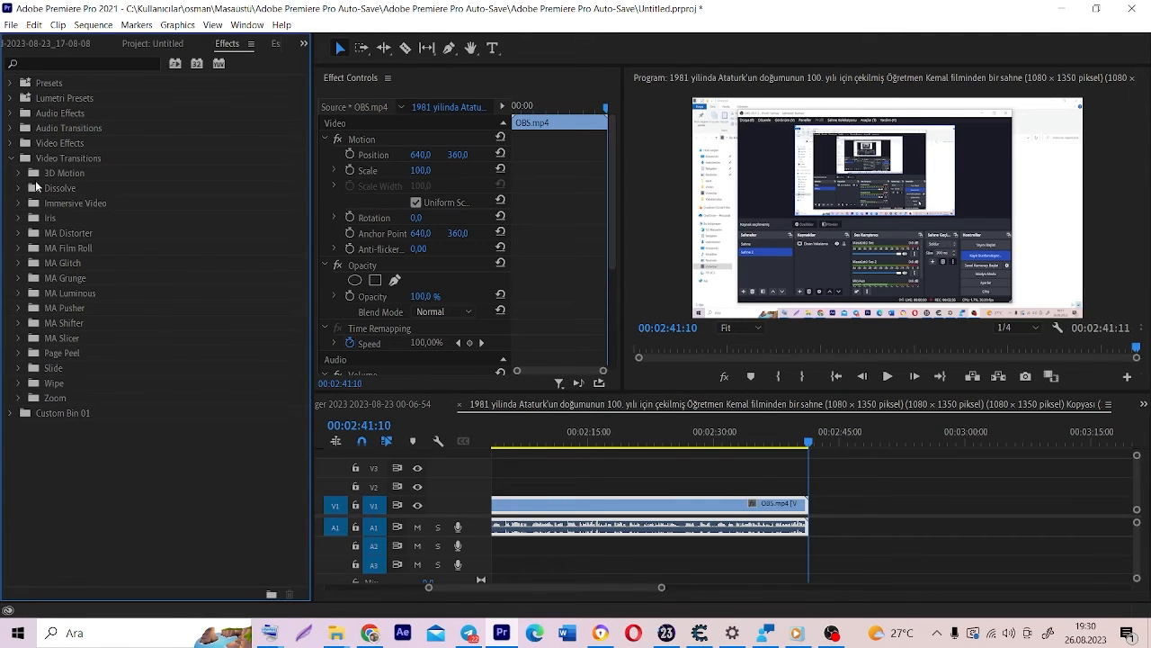
click(19, 189)
mouse_move(103, 217)
mouse_down()
mouse_move(716, 386)
mouse_move(786, 503)
mouse_move(806, 505)
mouse_up()
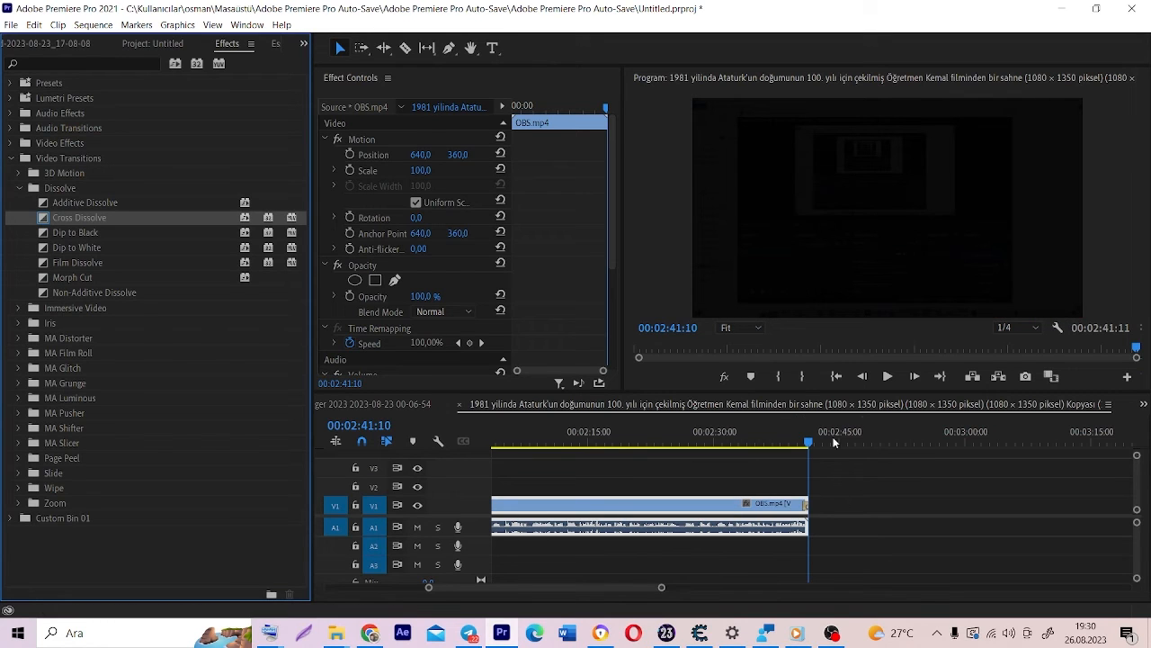
- Check the closing dissolve, return the playhead to the sequence start, and play through the opening title, transition and social media graphic
drag(809, 442, 787, 445)
click(831, 376)
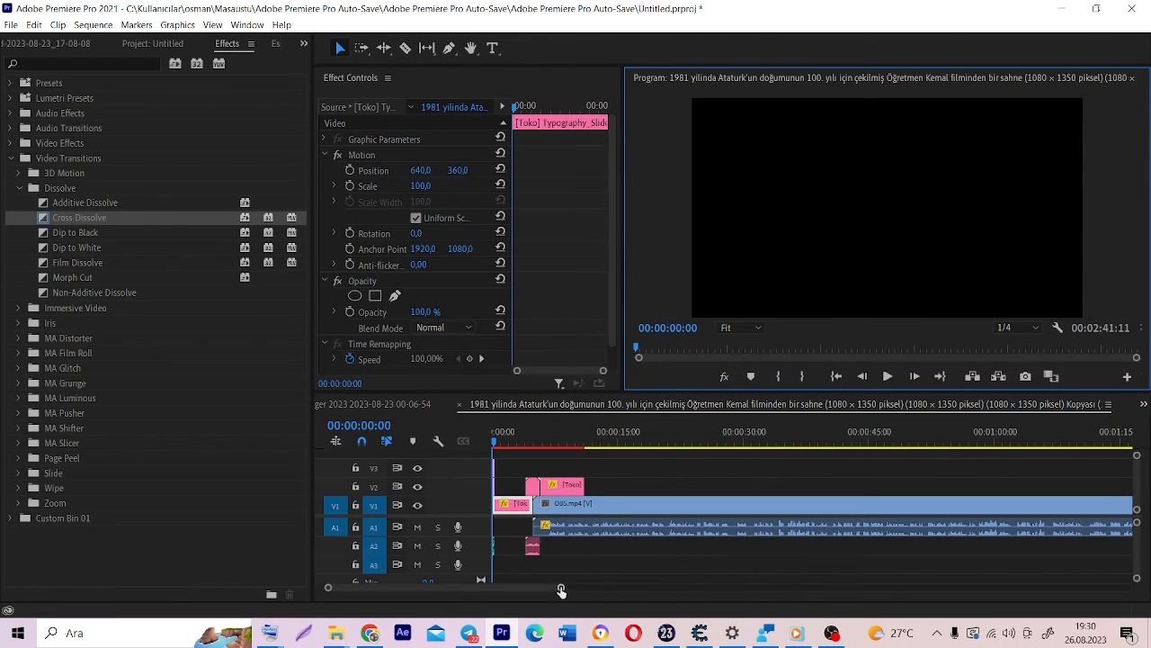
drag(561, 589, 489, 595)
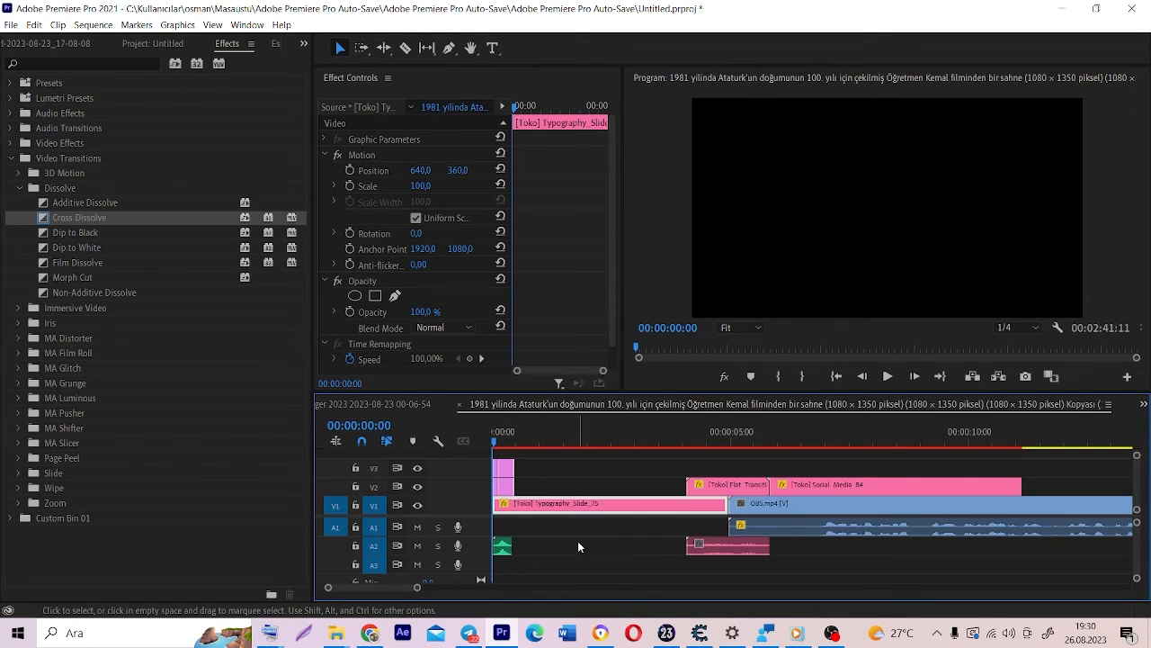
click(887, 376)
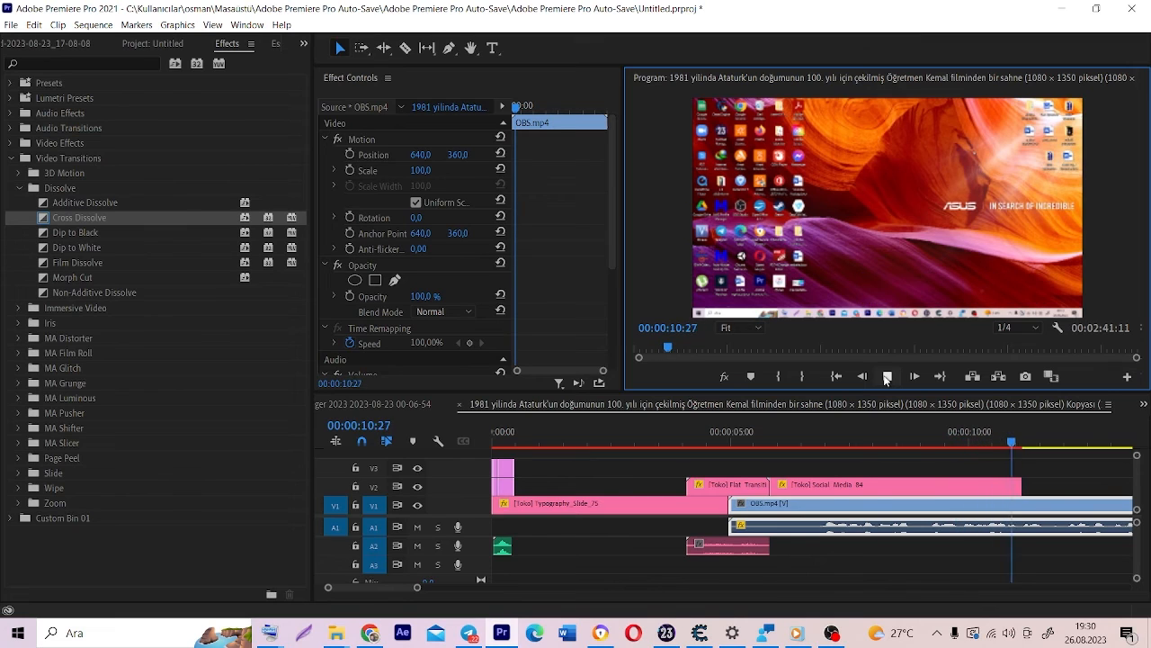
click(886, 377)
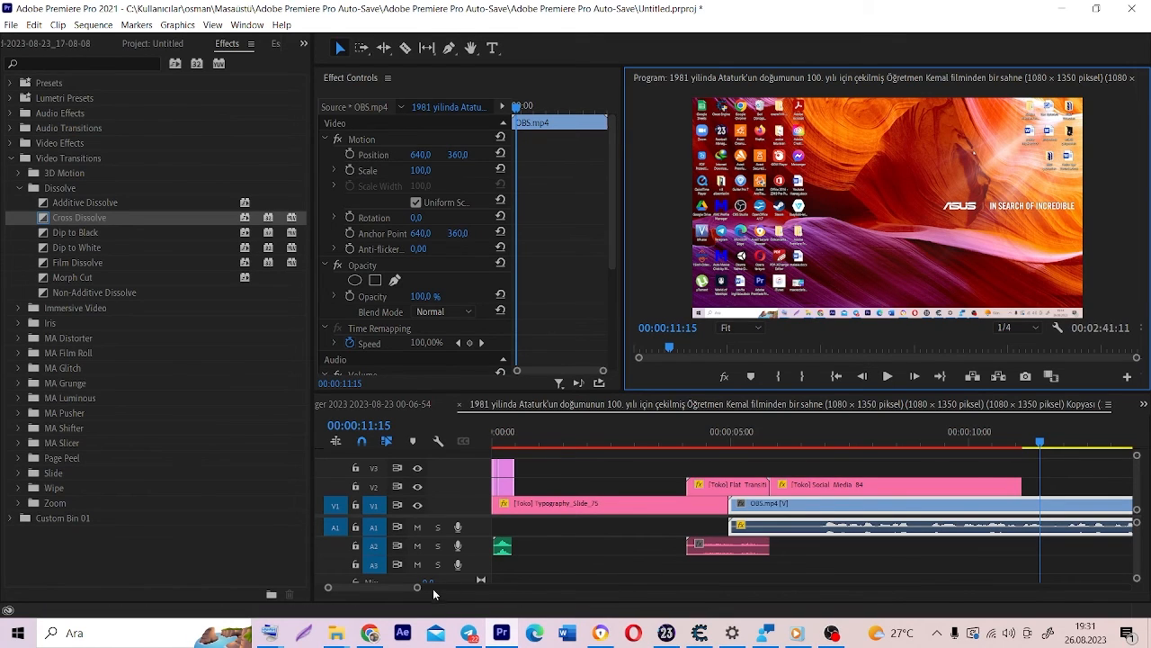
- Open the export settings for the sequence and choose the Match Source - Medium bitrate preset
drag(419, 591, 821, 586)
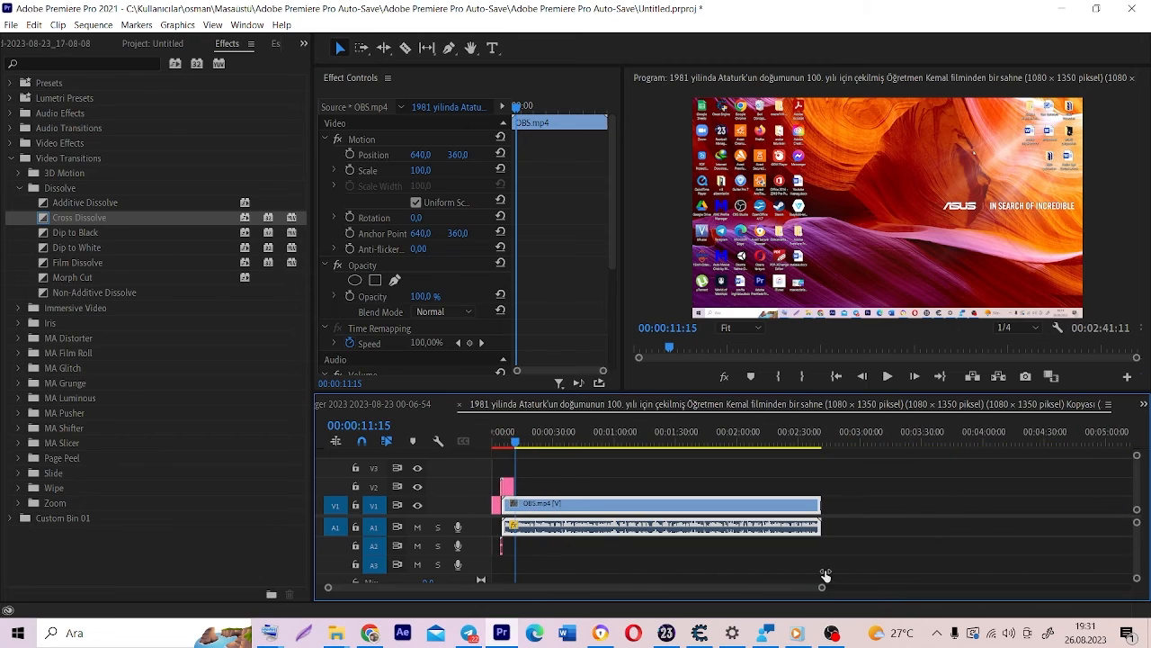
drag(515, 441, 771, 453)
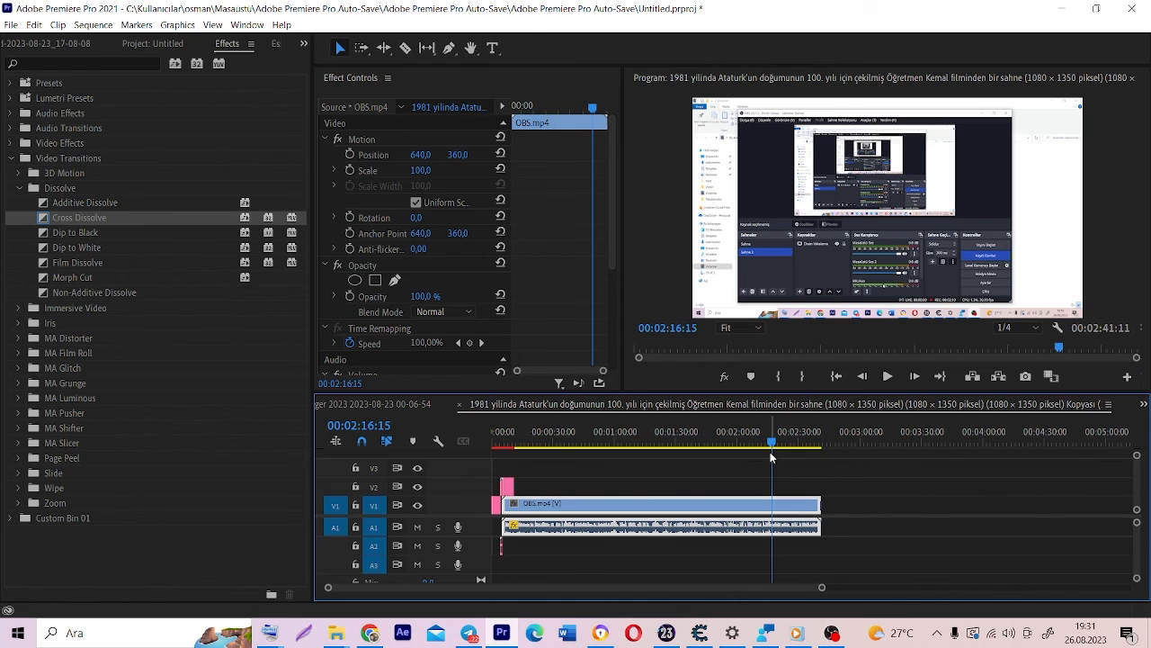
key(ctrl+m)
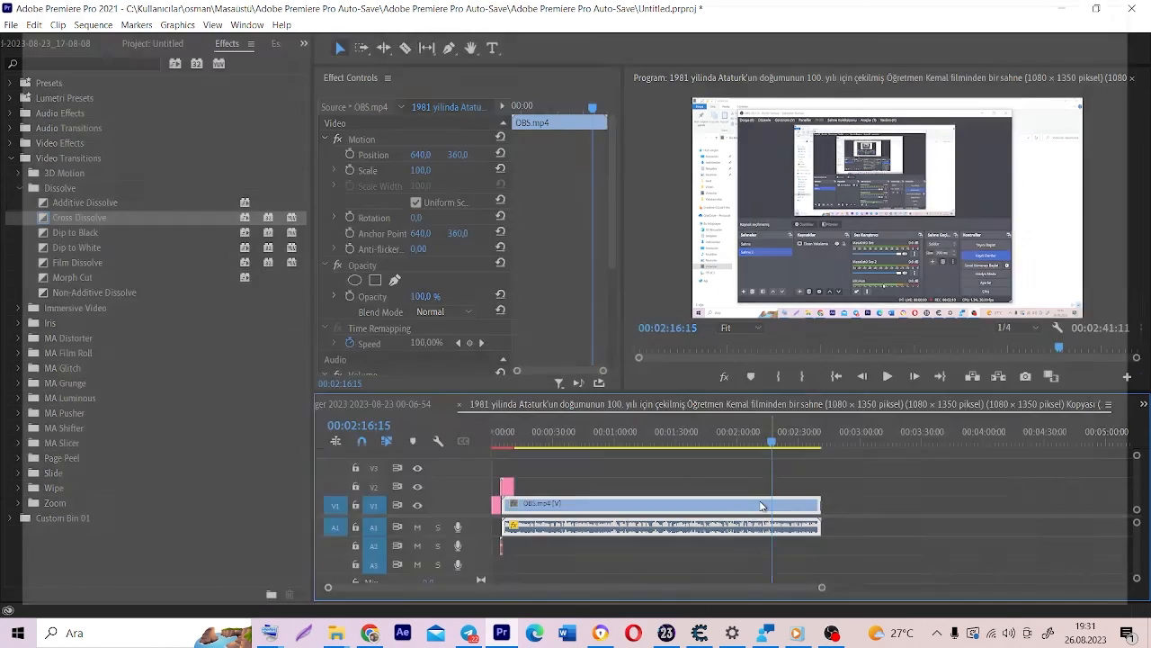
click(952, 111)
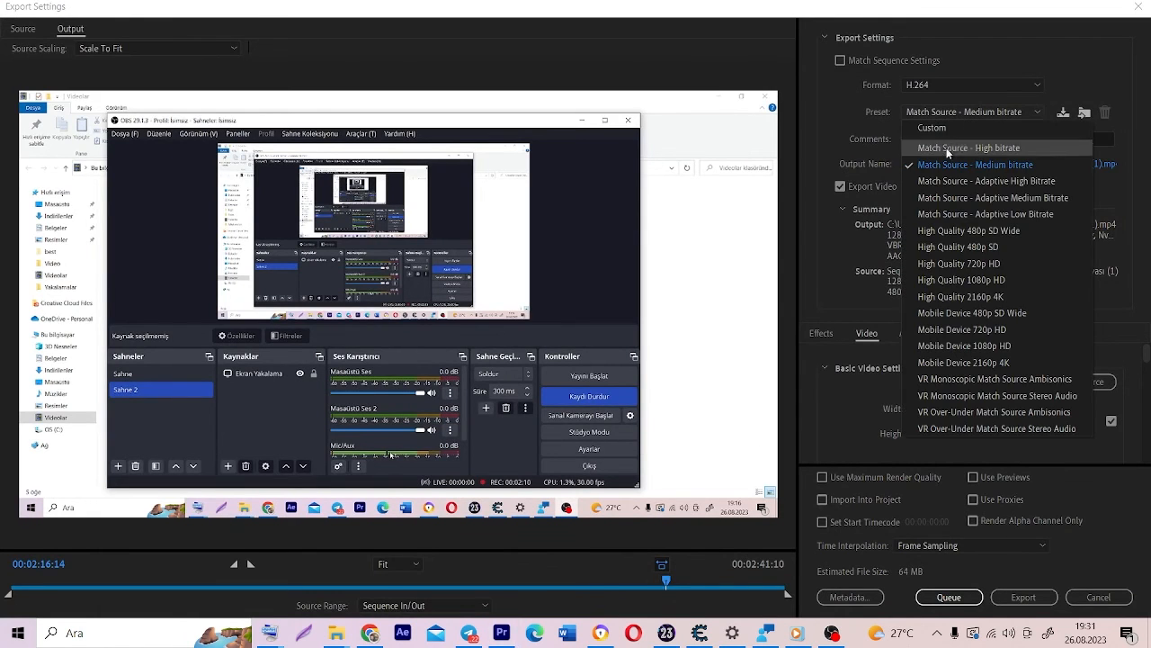
click(949, 165)
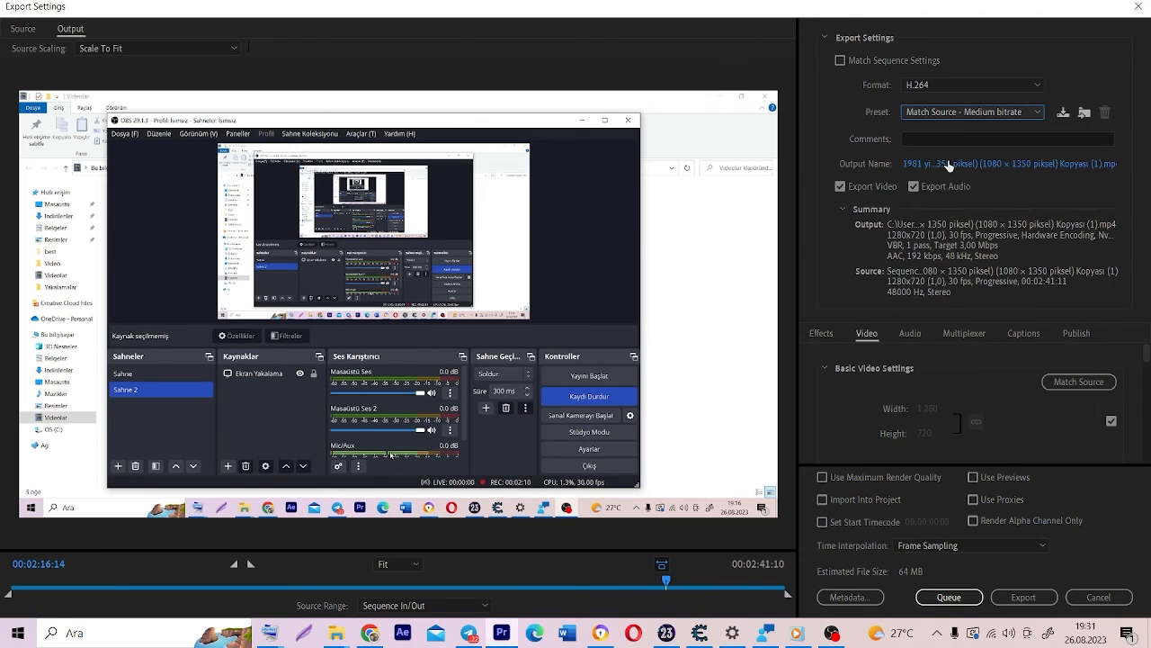